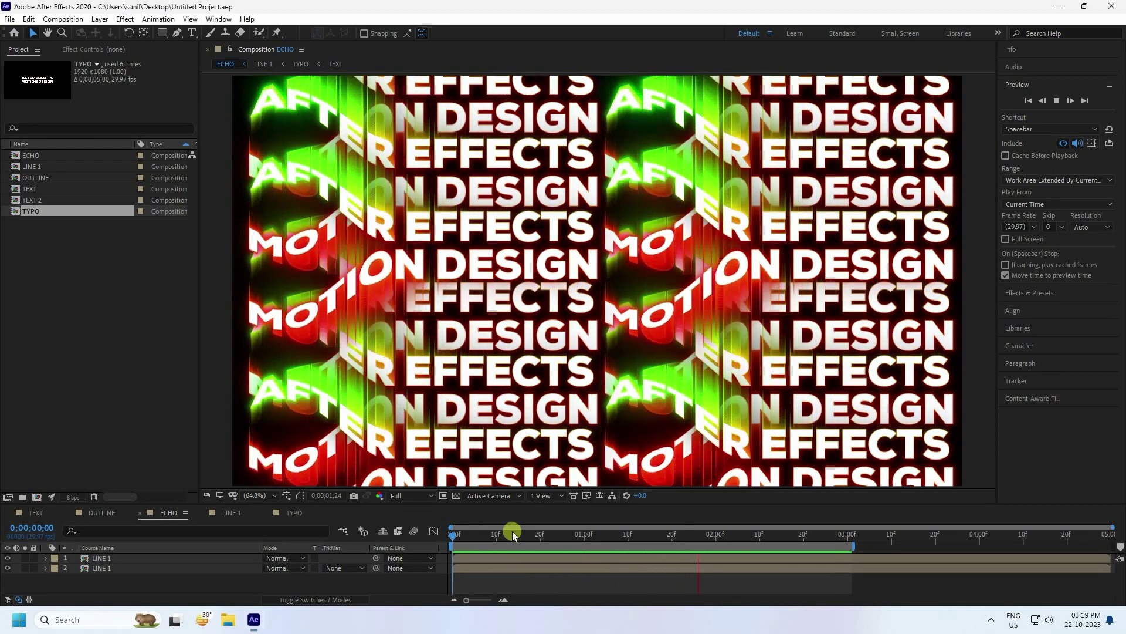
Stop the ECHO preview and park the time indicator at 0;00;00;14.
click(514, 533)
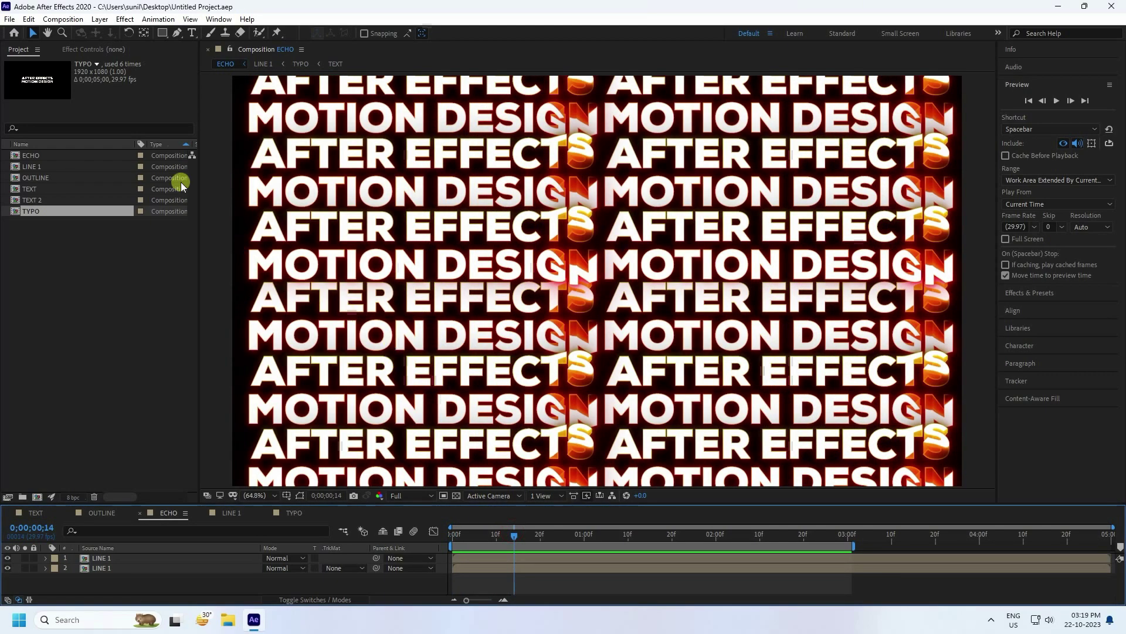
Create a new project and add a TEXT composition using the HDTV 1080 29.97 preset.
click(10, 19)
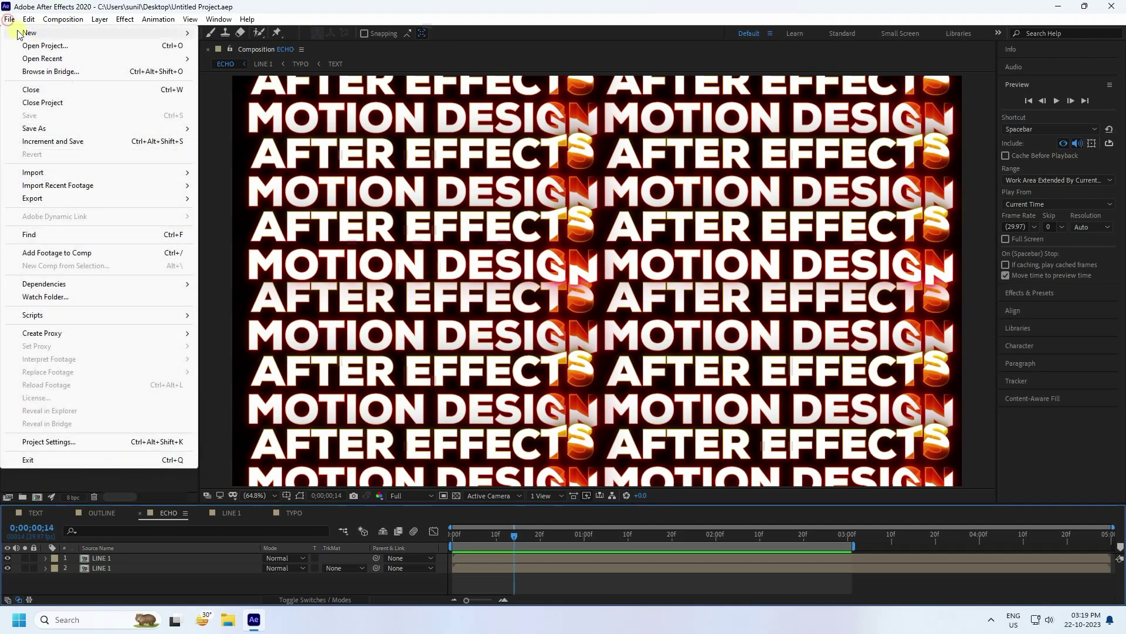
mouse_move(26, 33)
click(295, 34)
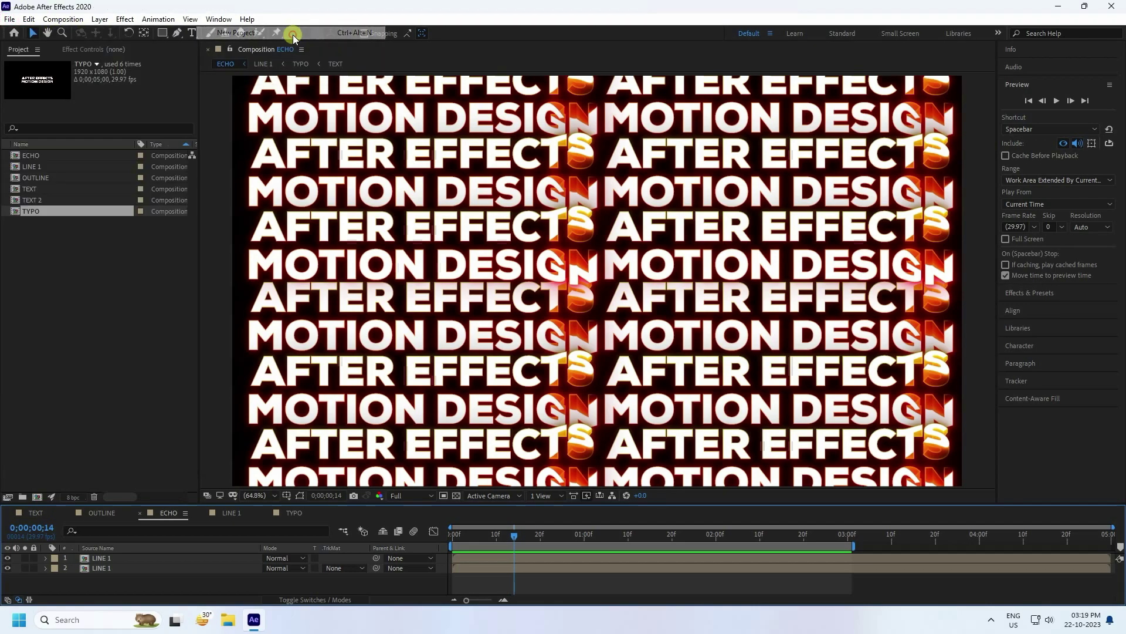
click(470, 287)
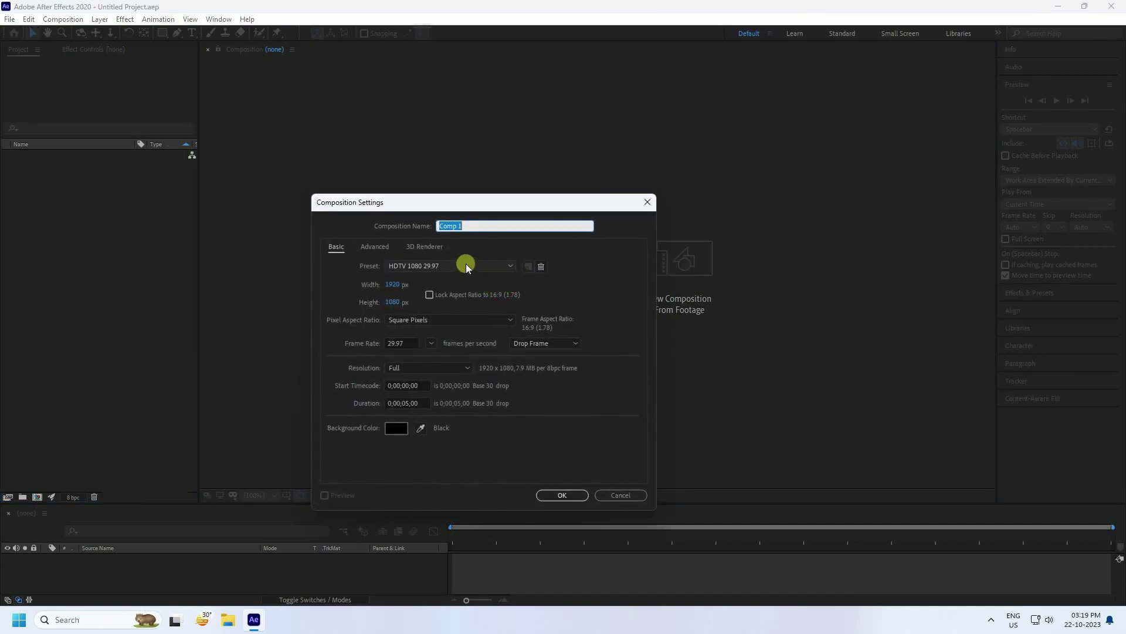
text(TEXT)
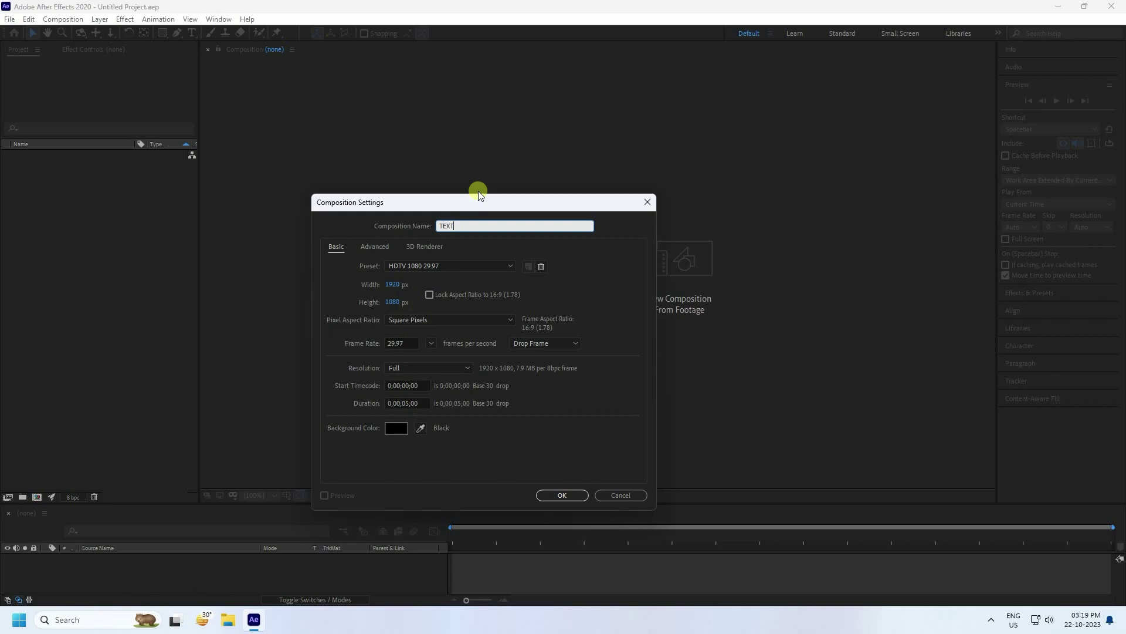
click(560, 496)
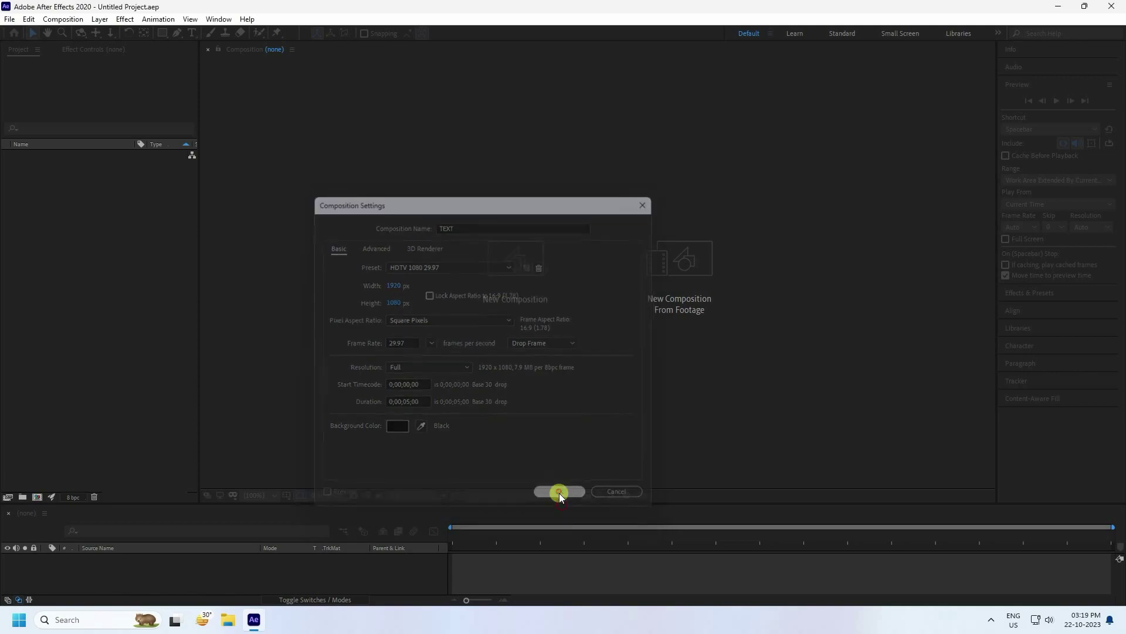
Type 'AFTER EFFECTS' and 'MOTION DESIGN' as a two-line text layer on the canvas.
click(192, 32)
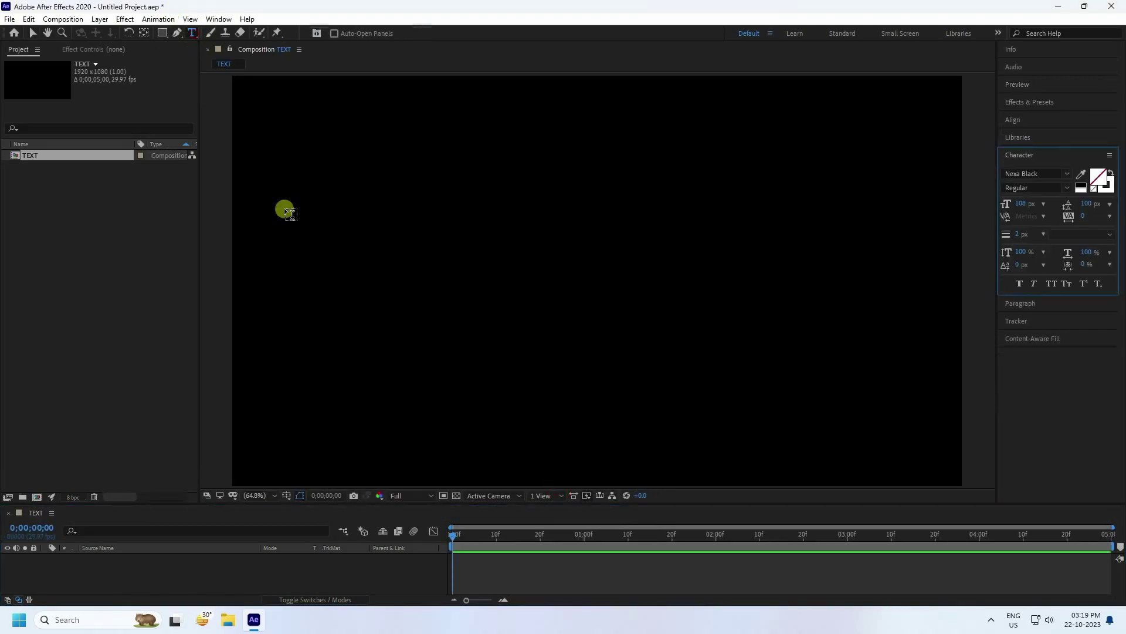
click(438, 282)
text(AFTER EFFECTS )
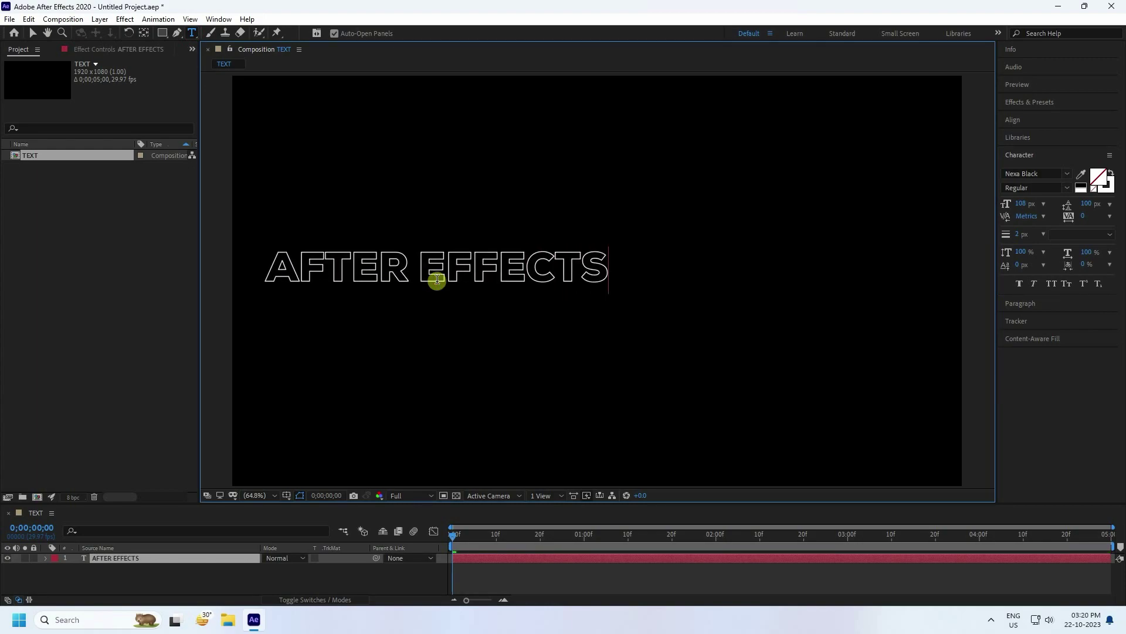
text(MOTION )
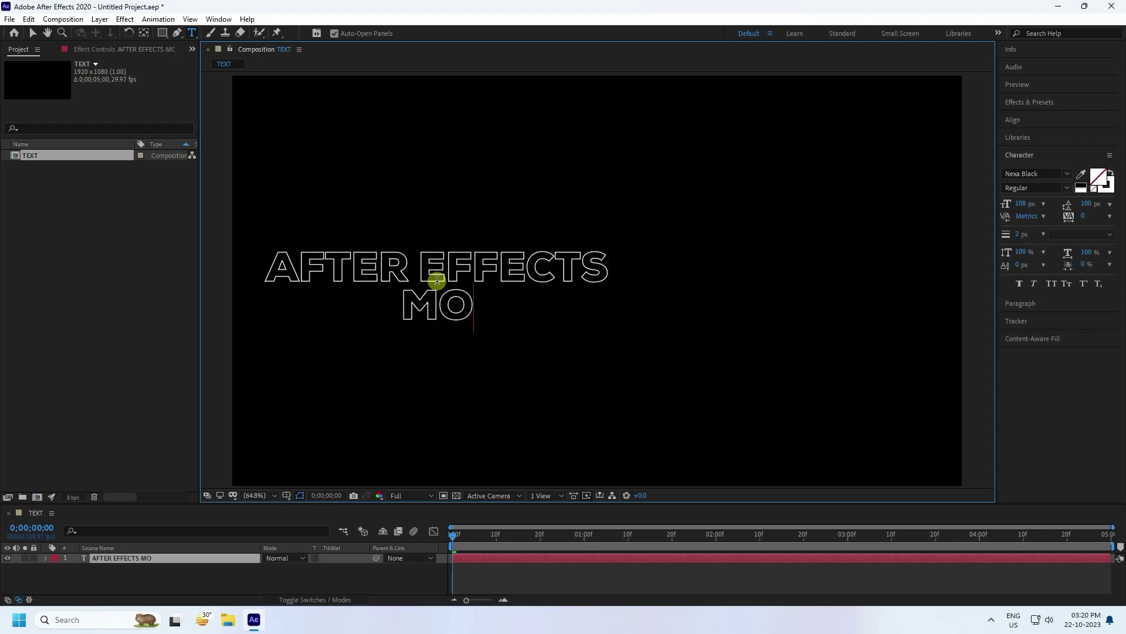
text(DESIGN)
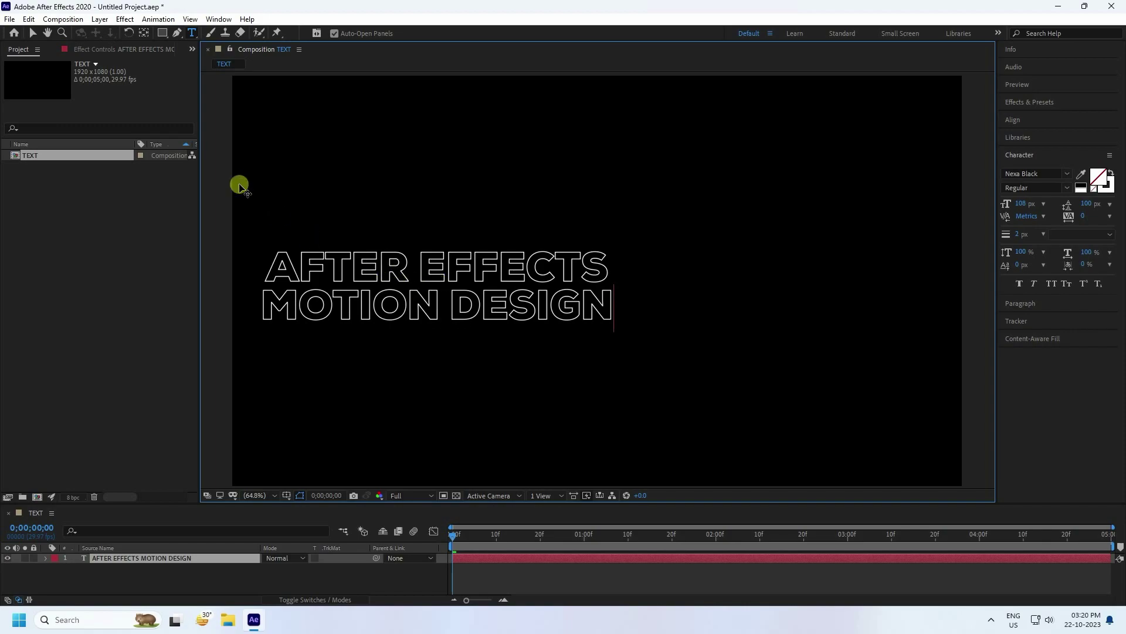
click(30, 33)
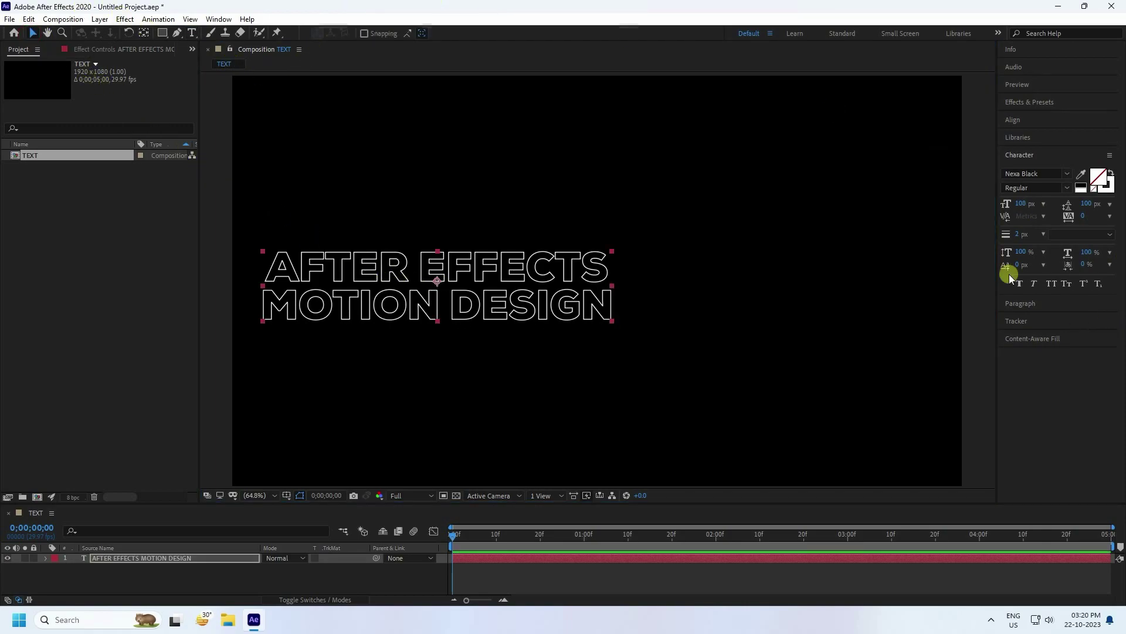
Set the text fill colour to #FFFFFF.
click(1098, 177)
text(ffffff)
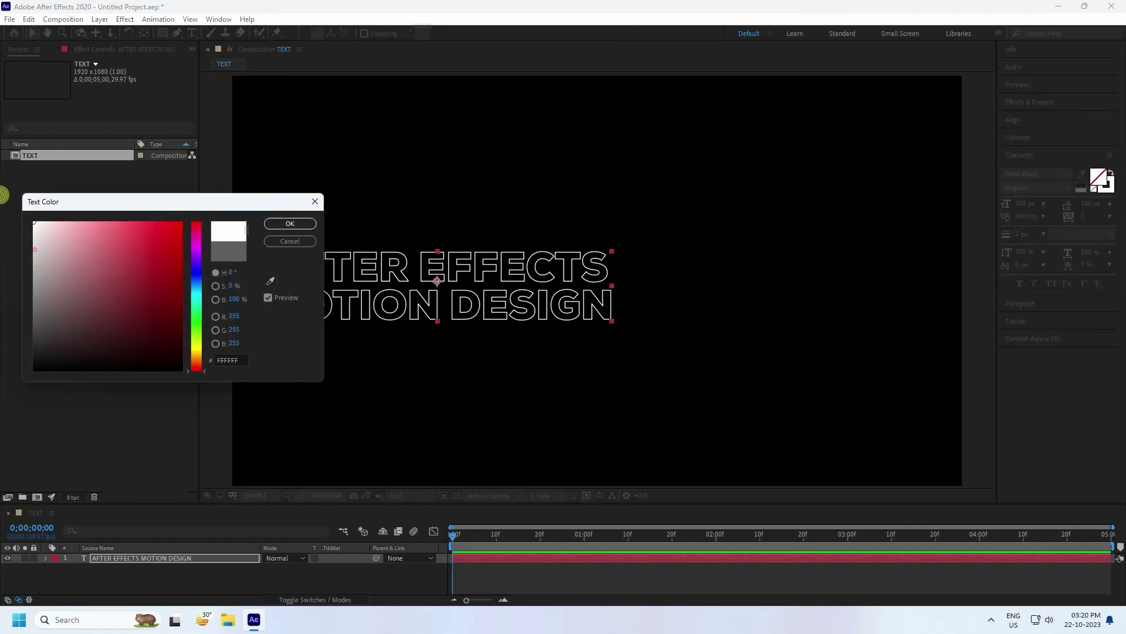
click(290, 224)
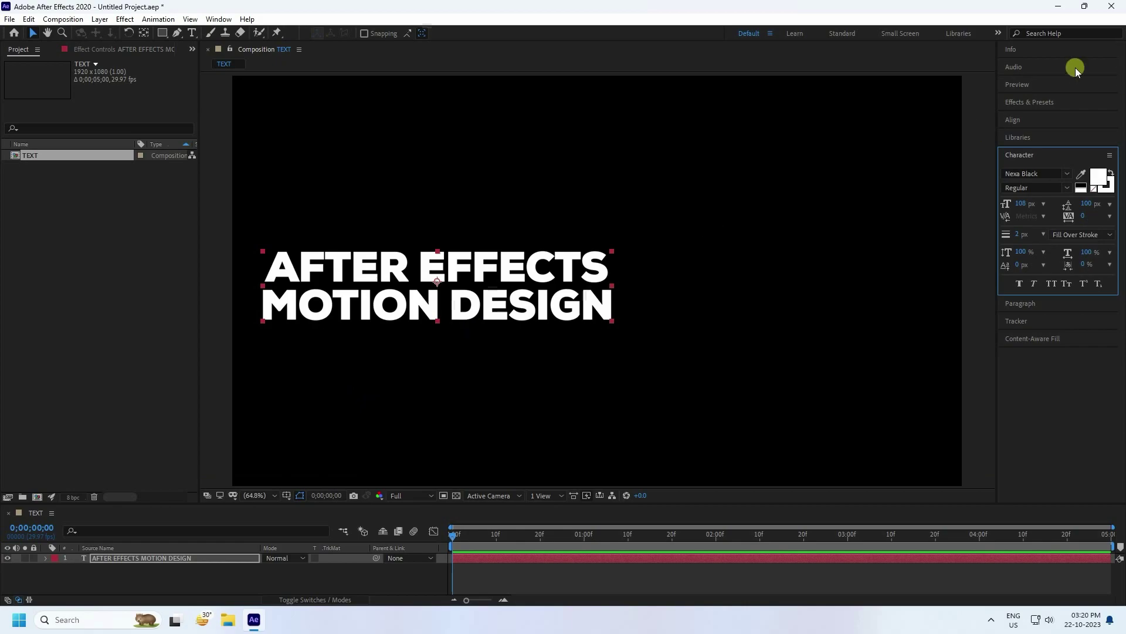
Centre the text horizontally and vertically in the composition and centre its anchor point.
click(1013, 121)
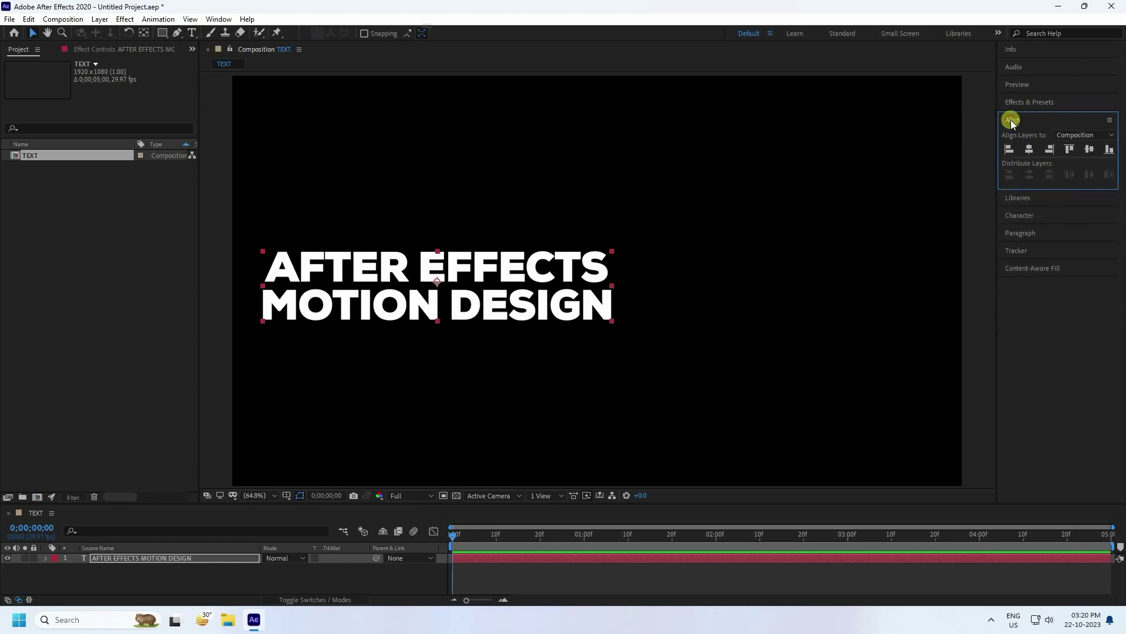
click(1029, 149)
click(1089, 149)
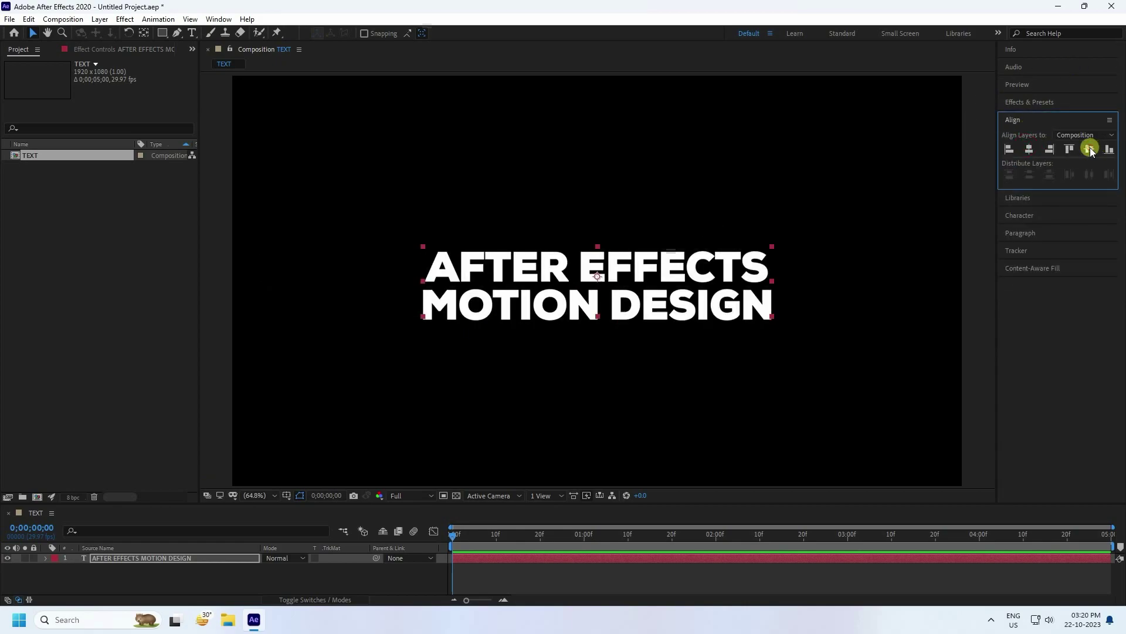
click(704, 287)
key(ctrl+alt+Home)
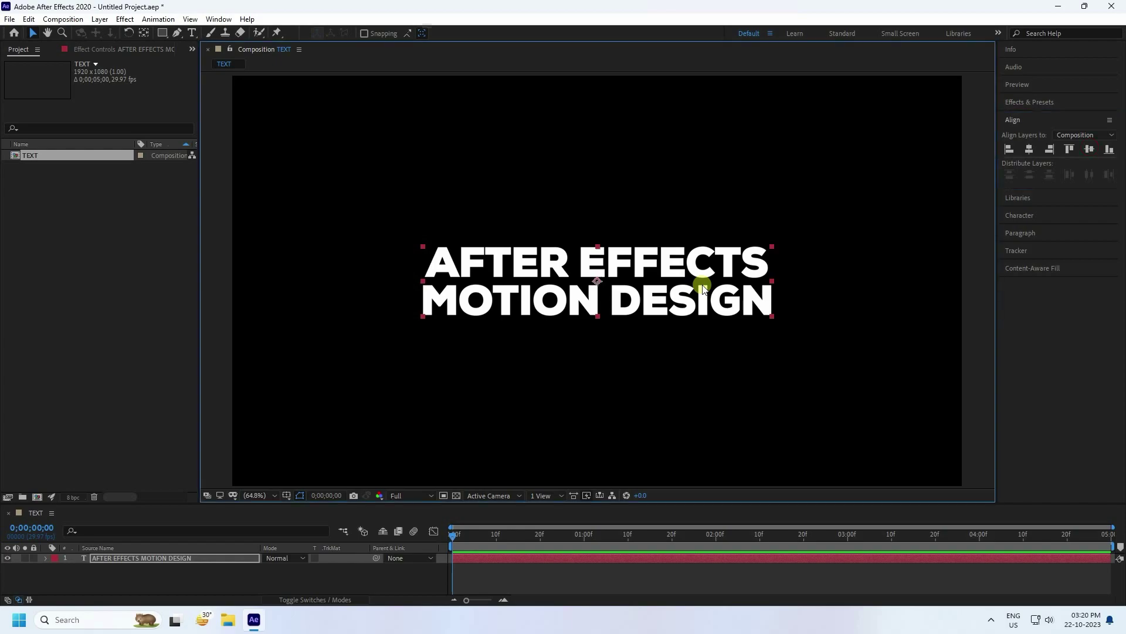
Add a new empty composition named OUT LINE to the project.
click(35, 499)
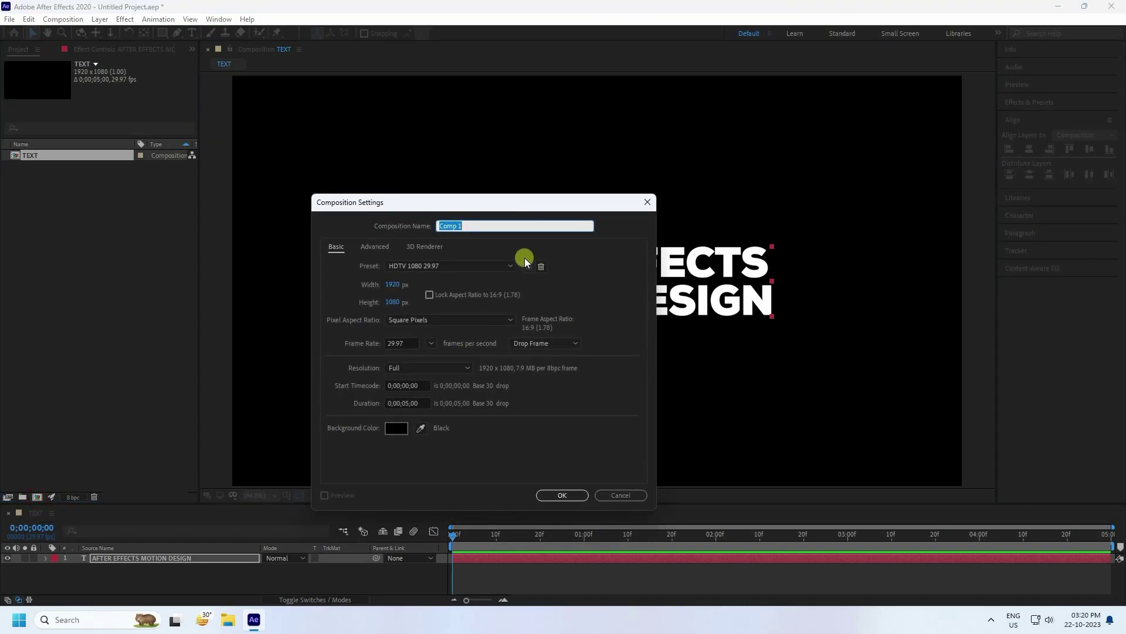
text(OUT LINE)
click(561, 494)
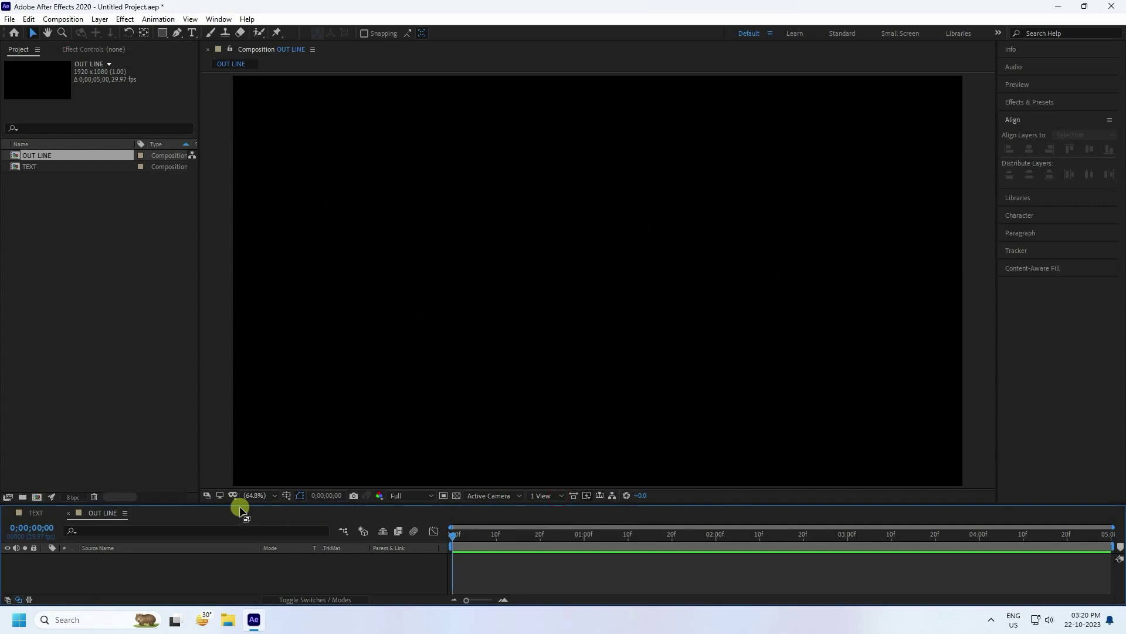
click(18, 167)
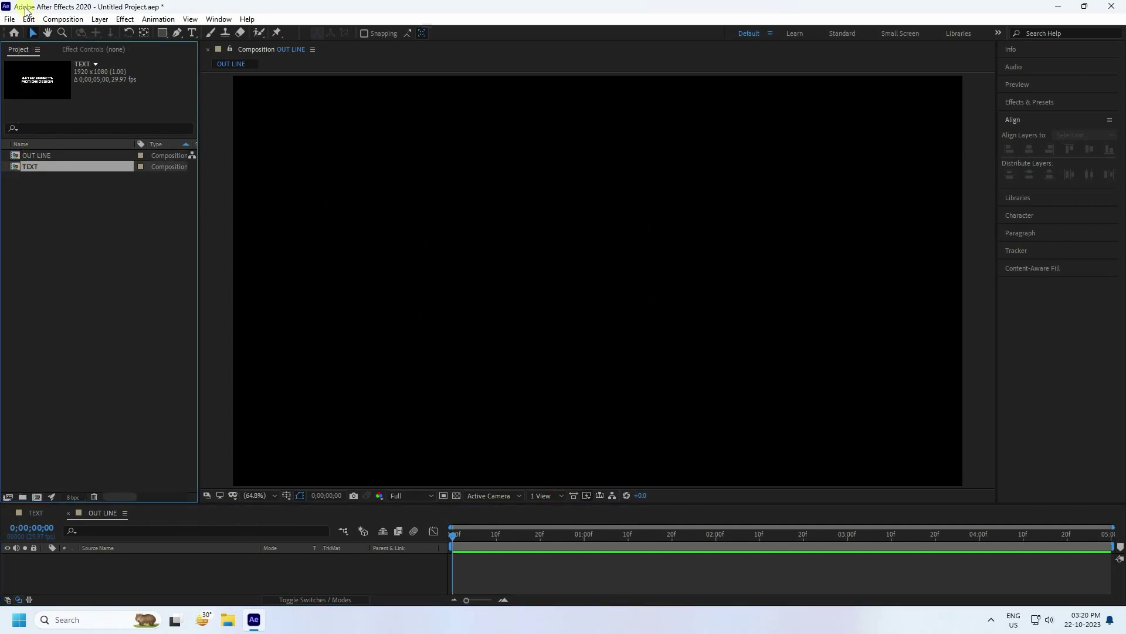
Duplicate the TEXT composition as TEXT 2 and add it as a layer in OUT LINE.
click(28, 20)
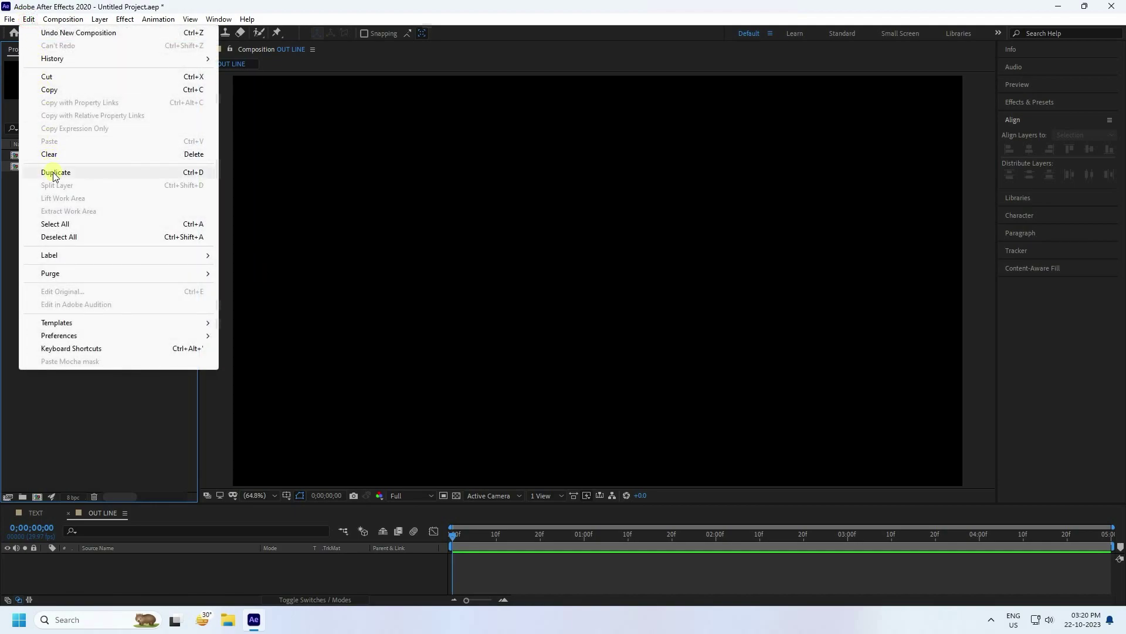
click(52, 171)
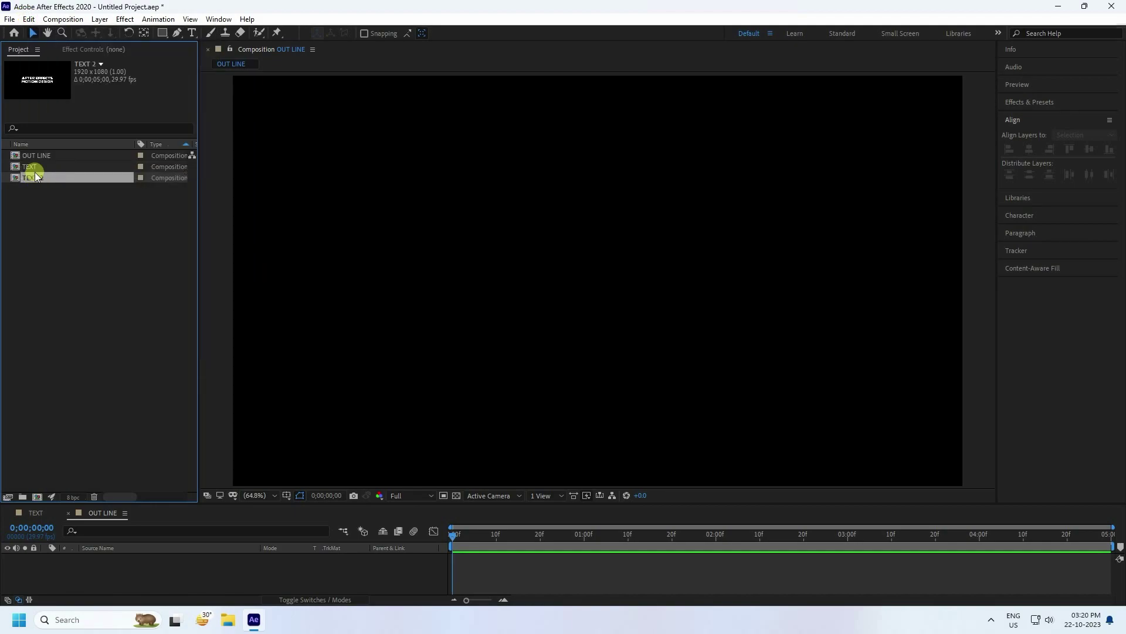
drag(31, 178, 126, 567)
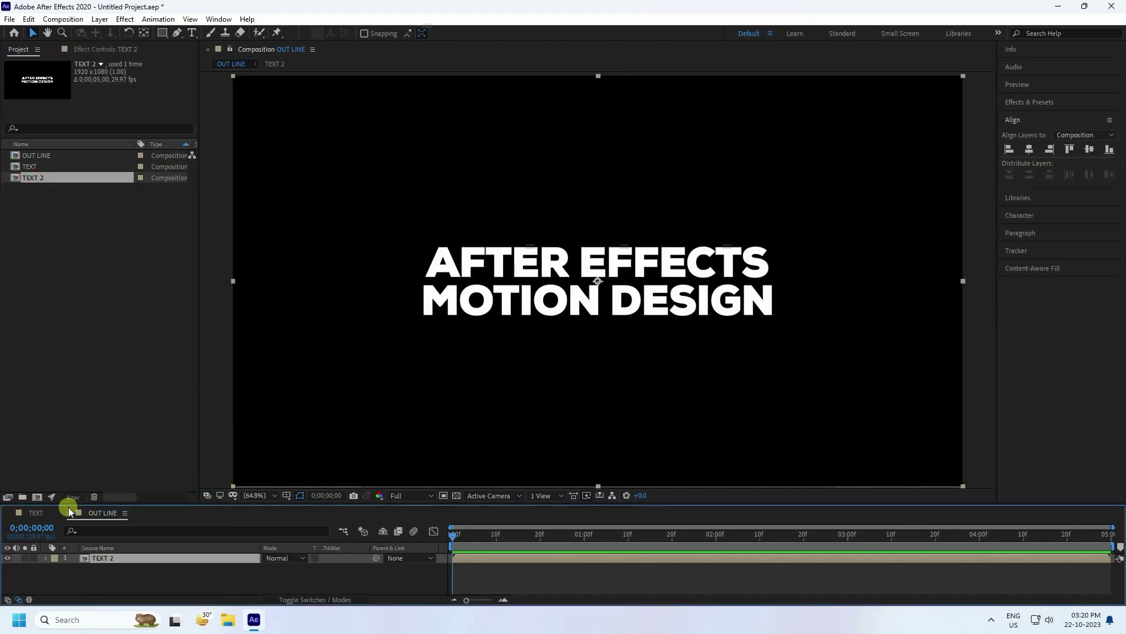
Inside TEXT 2, set the text layer's fill to None so only outlines remain.
double_click(111, 561)
click(114, 558)
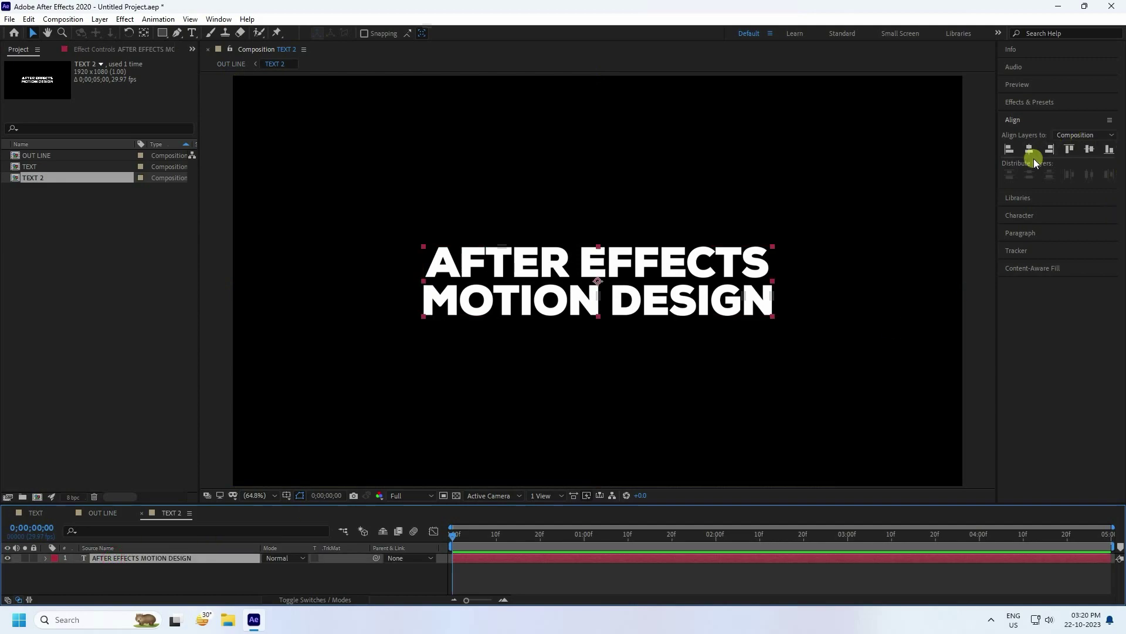
click(1019, 215)
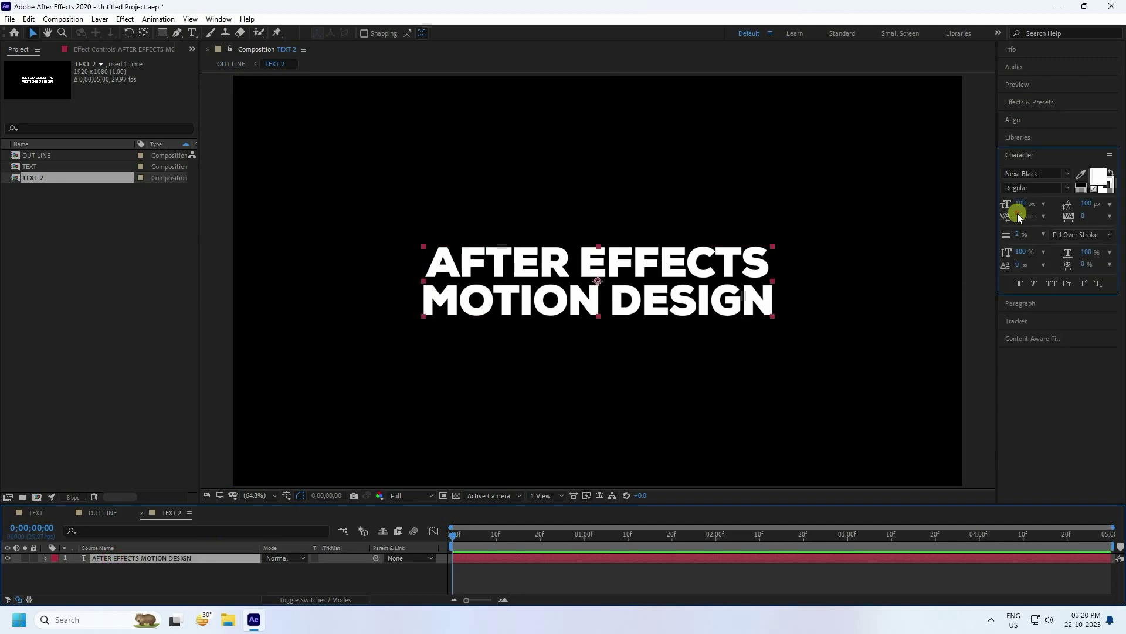
click(1093, 192)
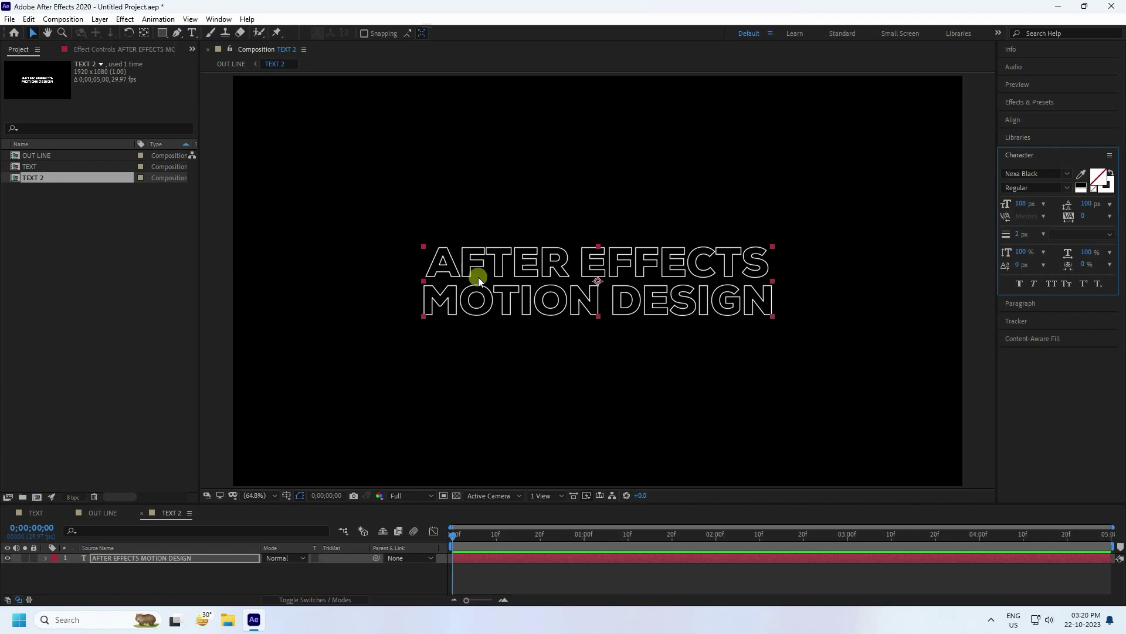
Compare OUT LINE with TEXT, then close TEXT 2 and enlarge the timeline.
click(113, 515)
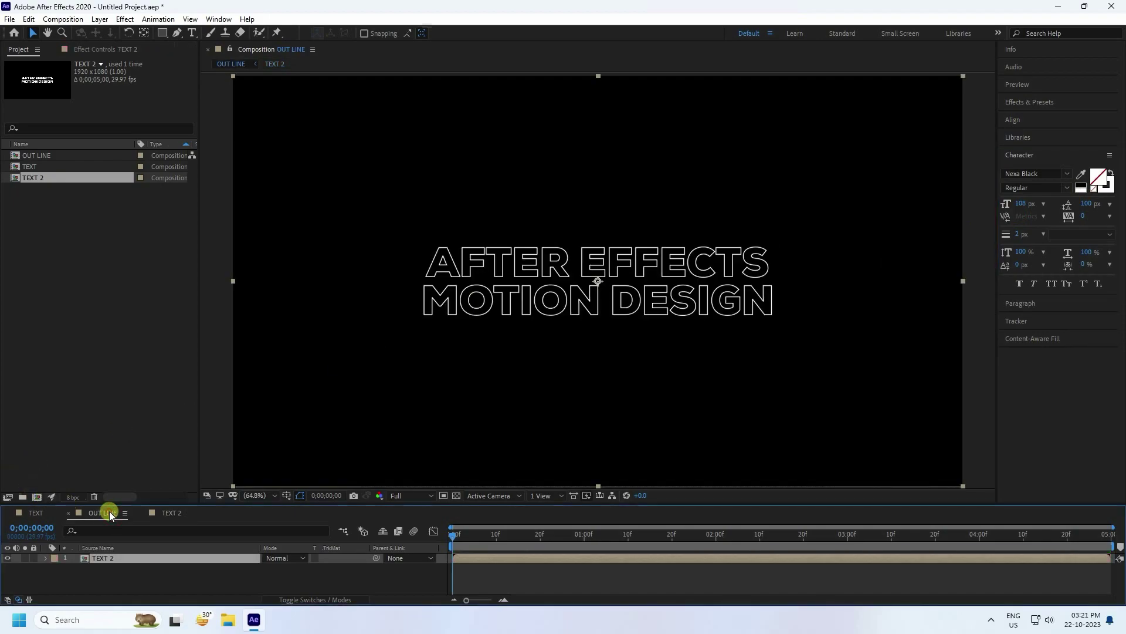
click(32, 513)
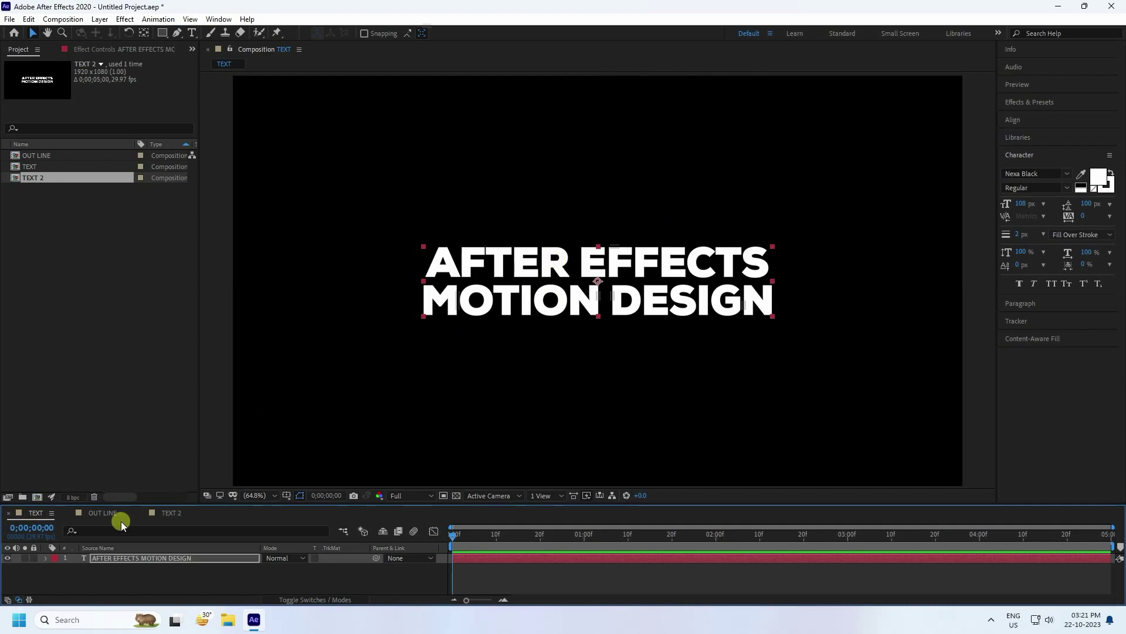
click(97, 513)
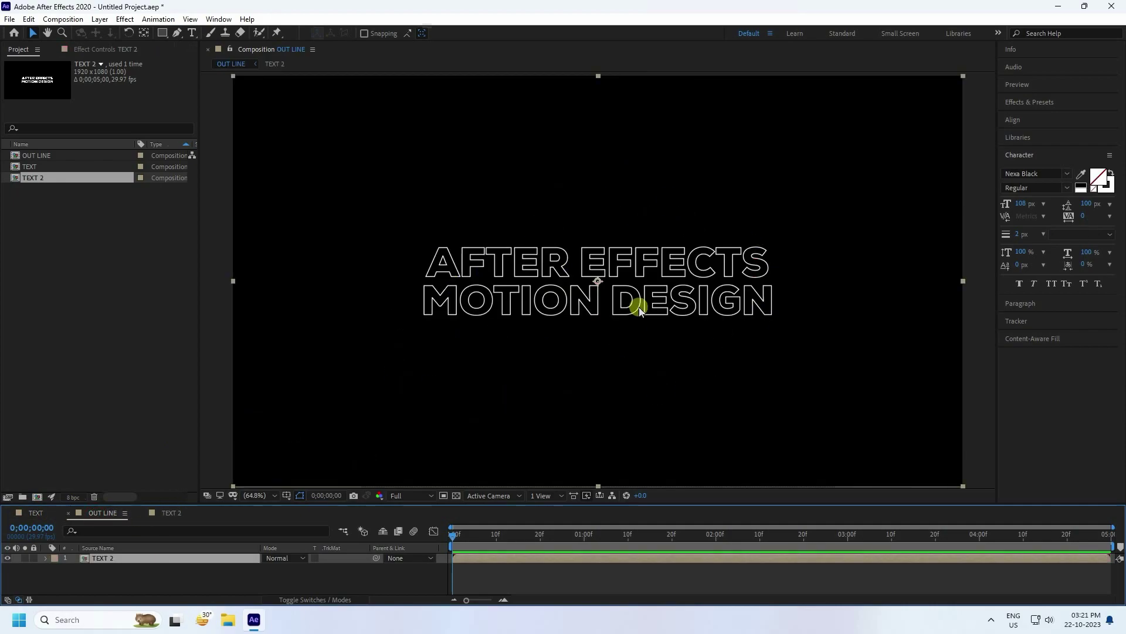
click(142, 512)
drag(158, 503, 160, 485)
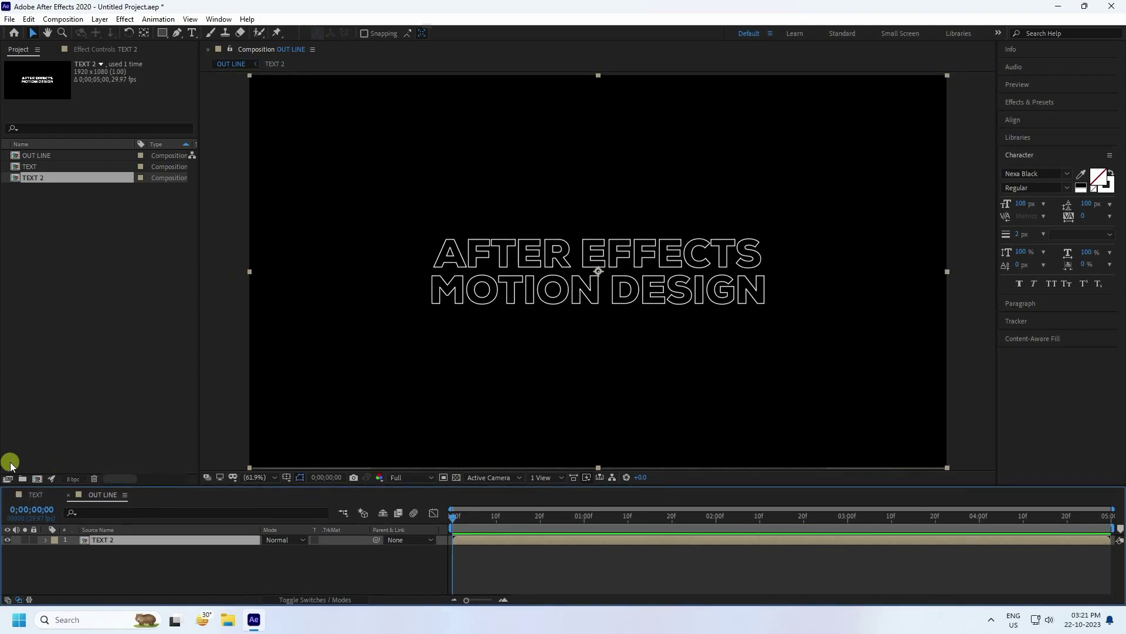
Create a new composition named ECHO.
click(37, 479)
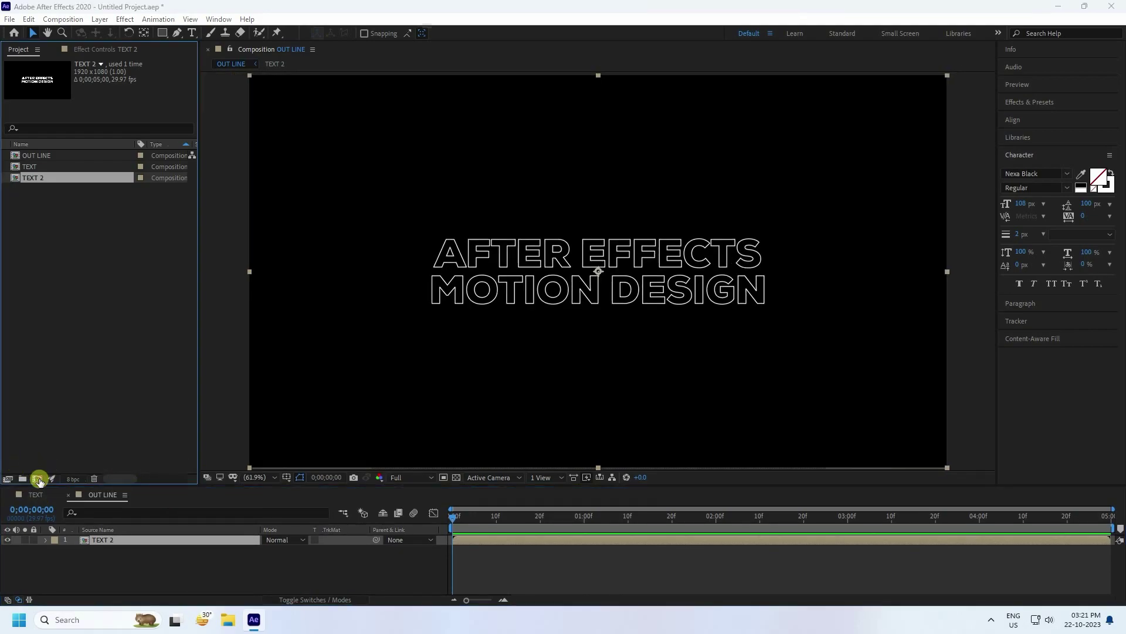
text(ECHO)
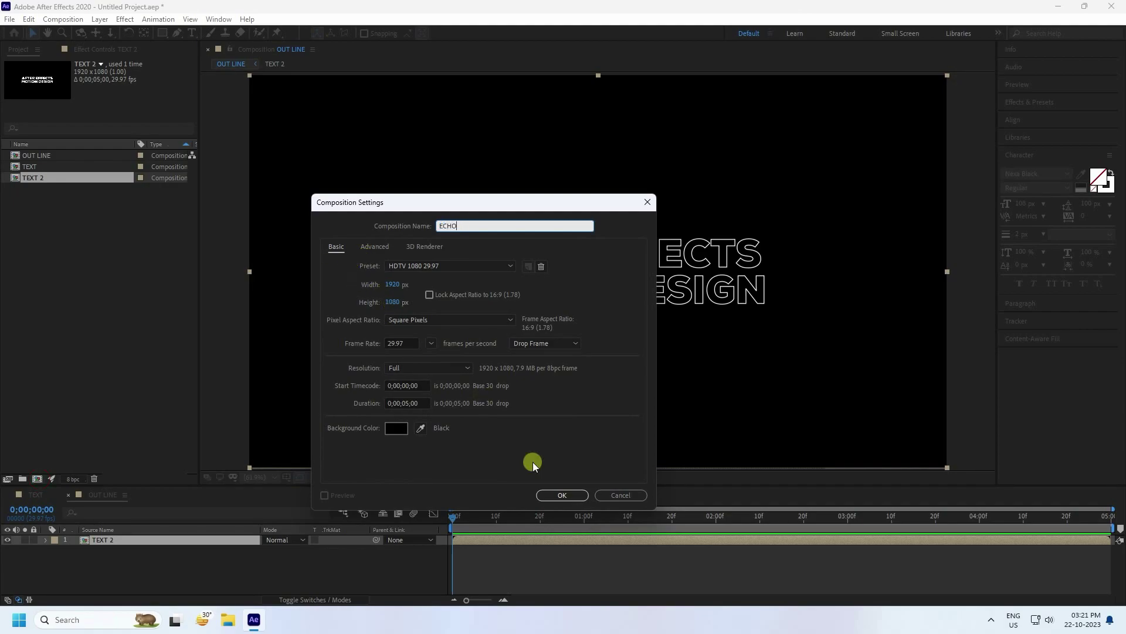
click(563, 496)
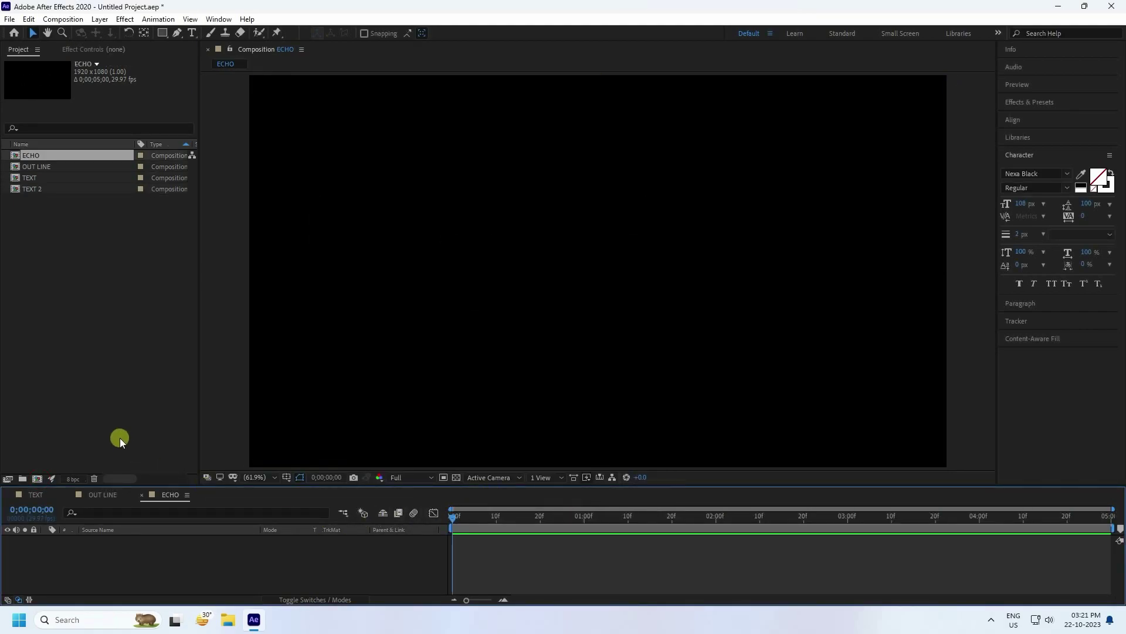
Add the TEXT and TEXT 2 compositions as layers in ECHO and select the TEXT layer.
click(29, 177)
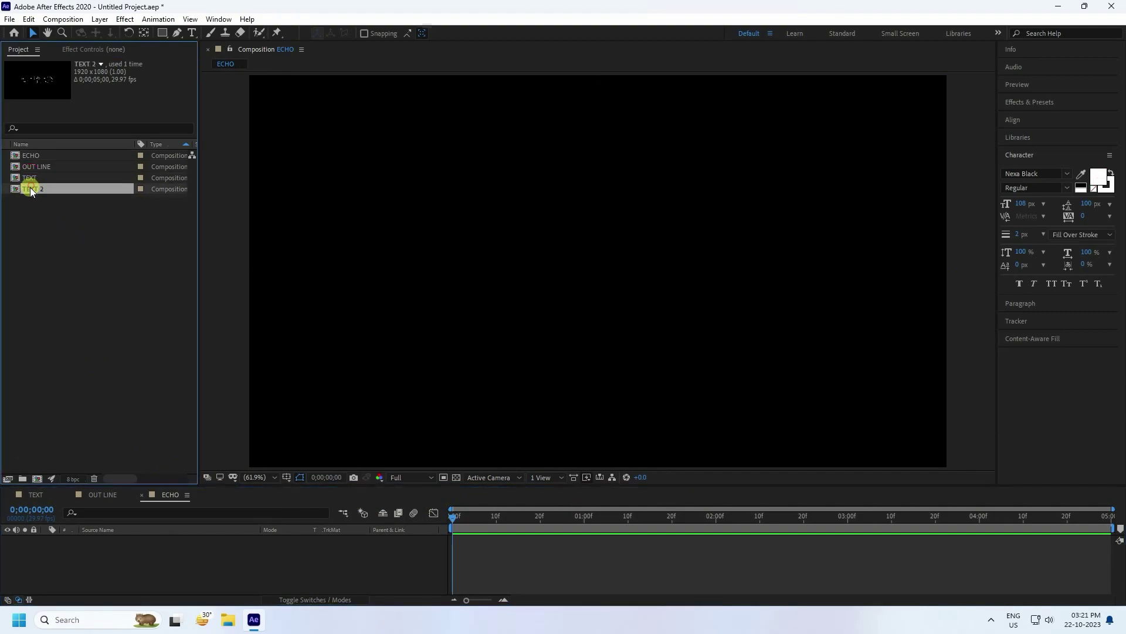
click(33, 189)
drag(28, 195, 139, 565)
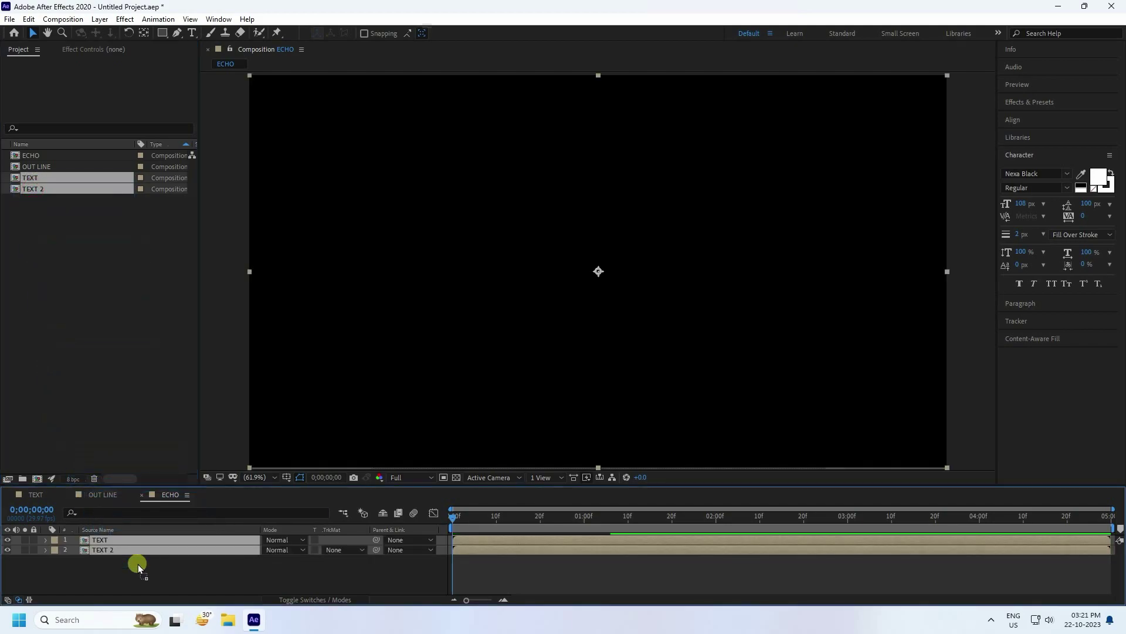
click(134, 567)
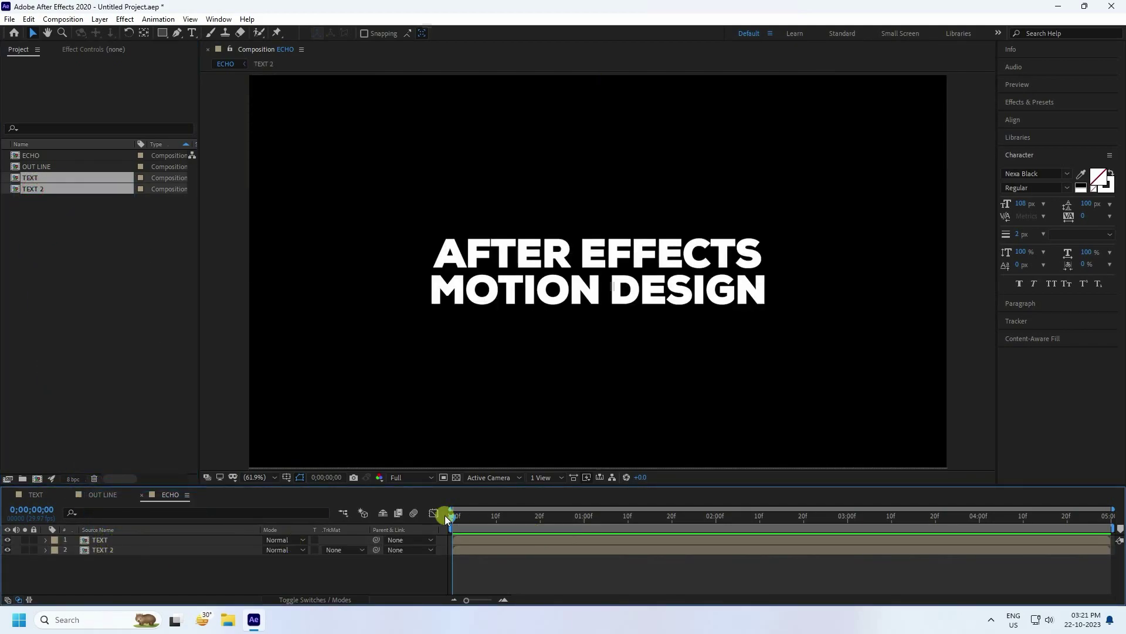
click(136, 541)
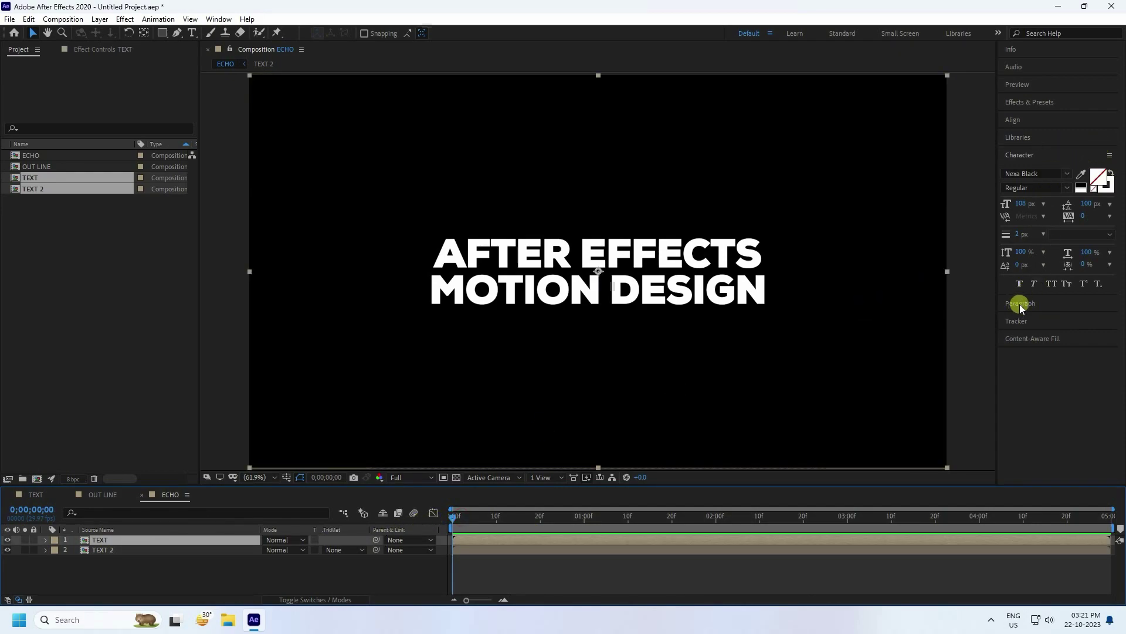
Search the effects library for 'cc sp' and apply CC Split to the TEXT layer.
click(1024, 102)
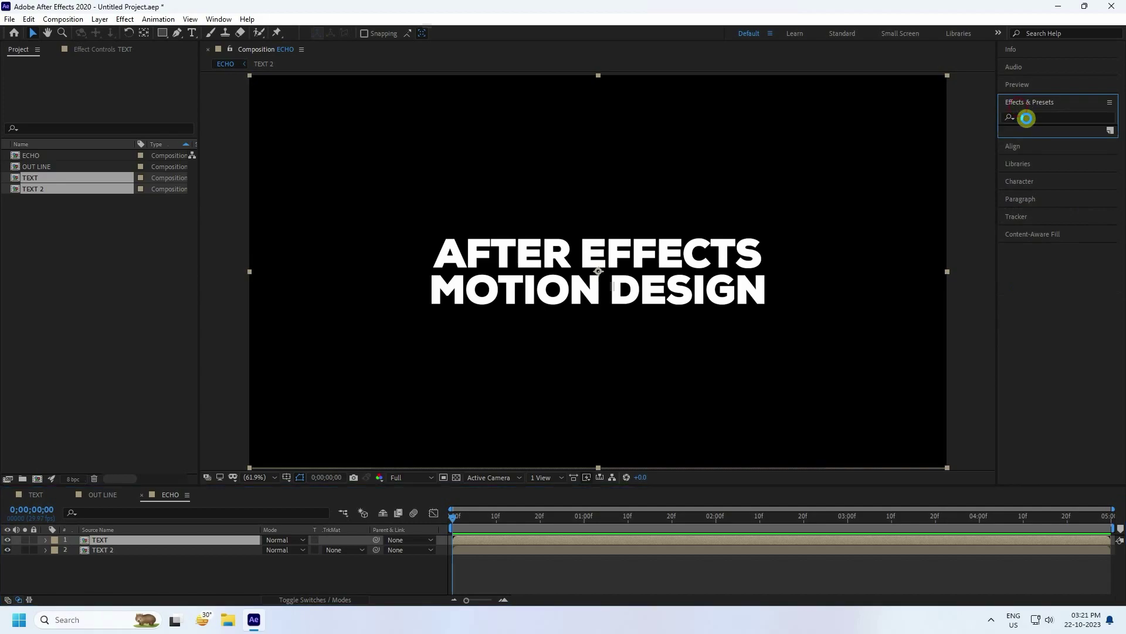
click(1028, 118)
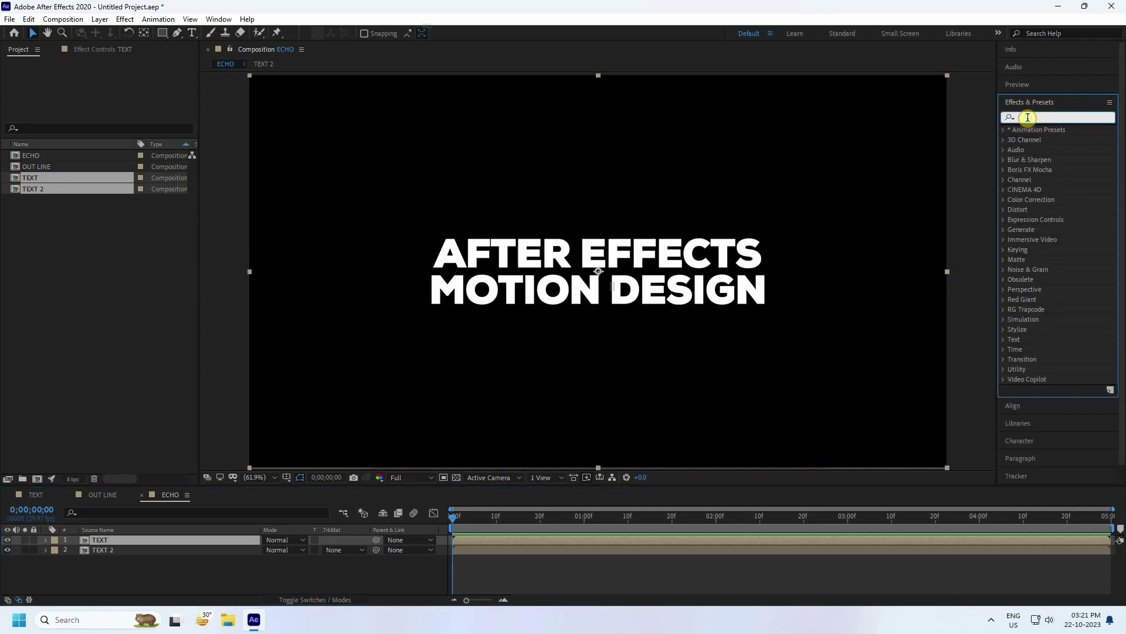
text(cc sp)
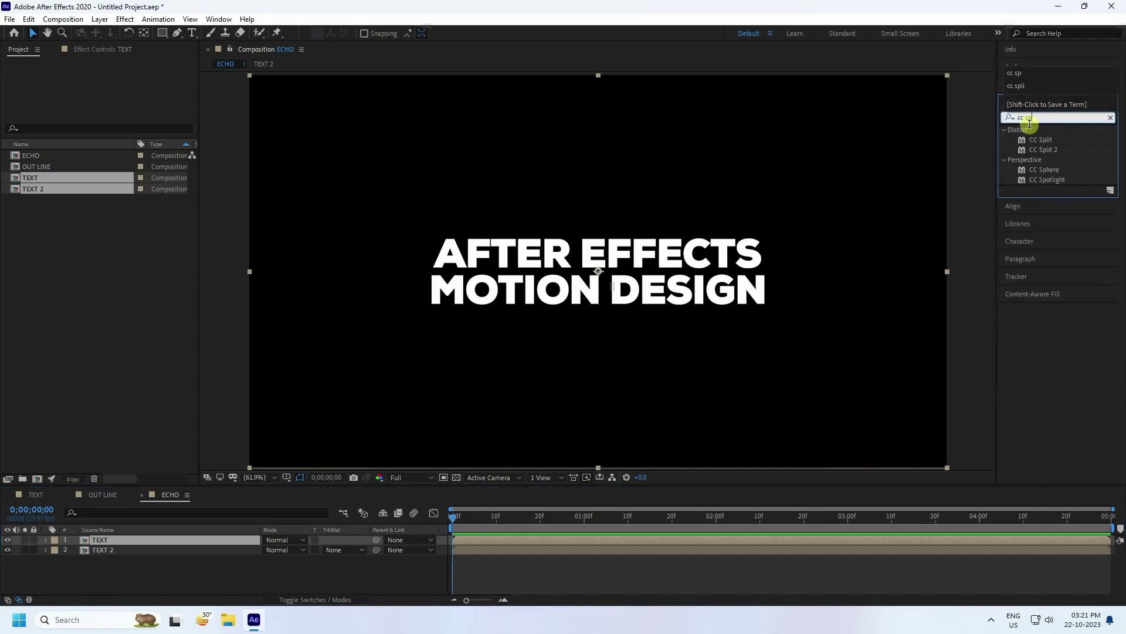
drag(1041, 140, 129, 541)
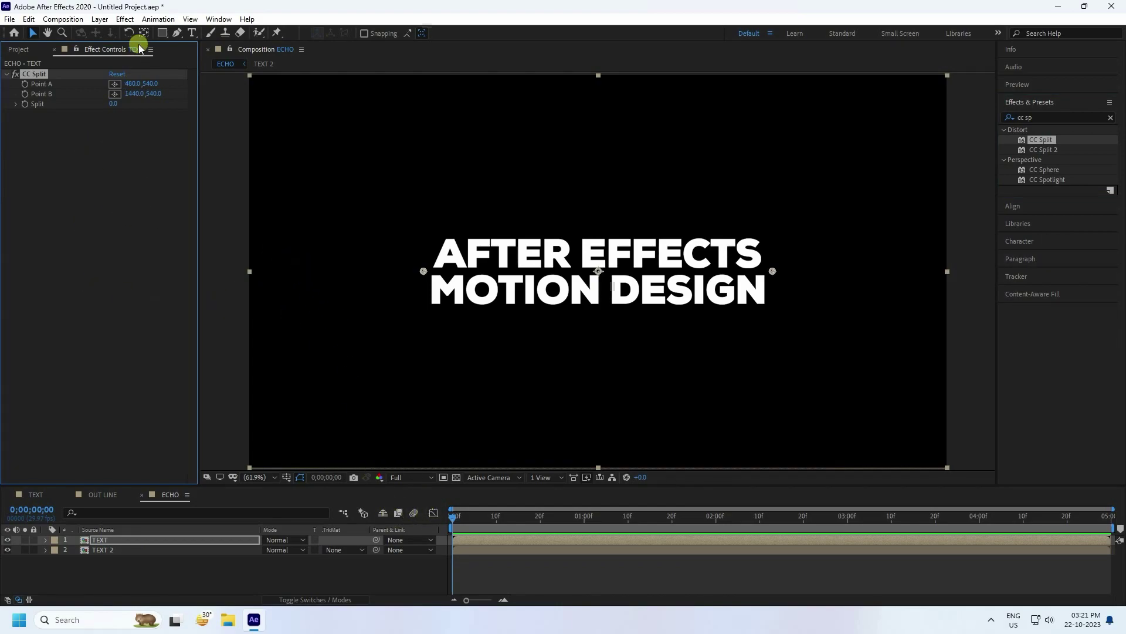
Keyframe CC Split's Point A X from 1440 at 0s to 300 at 2s.
click(133, 83)
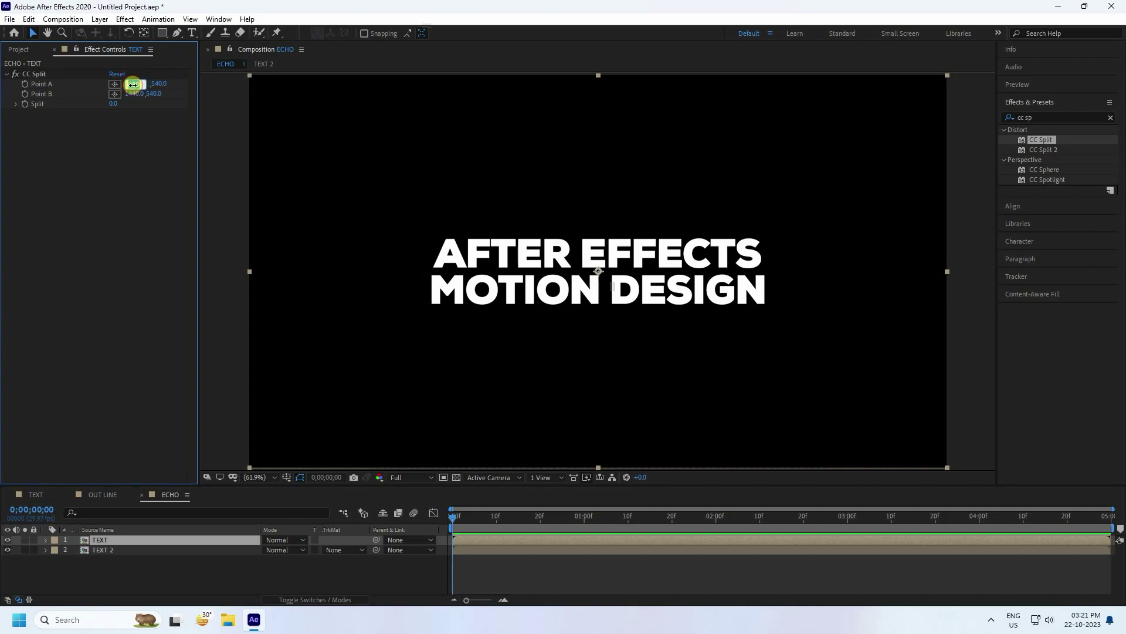
text(1440)
key(Return)
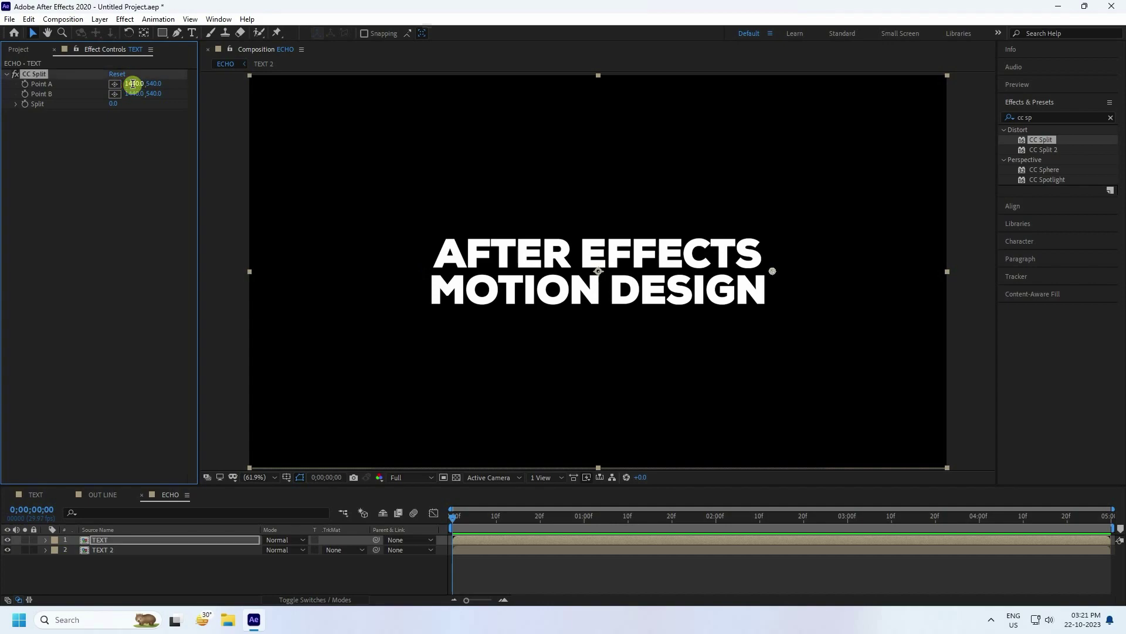
click(33, 74)
click(714, 516)
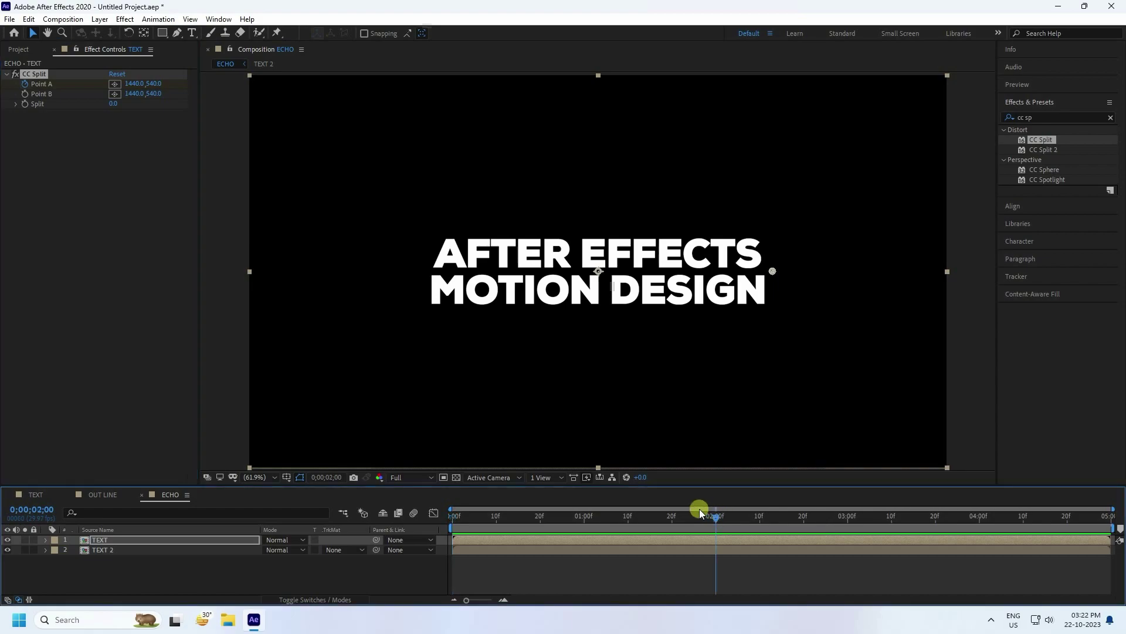
click(135, 84)
text(300)
key(Return)
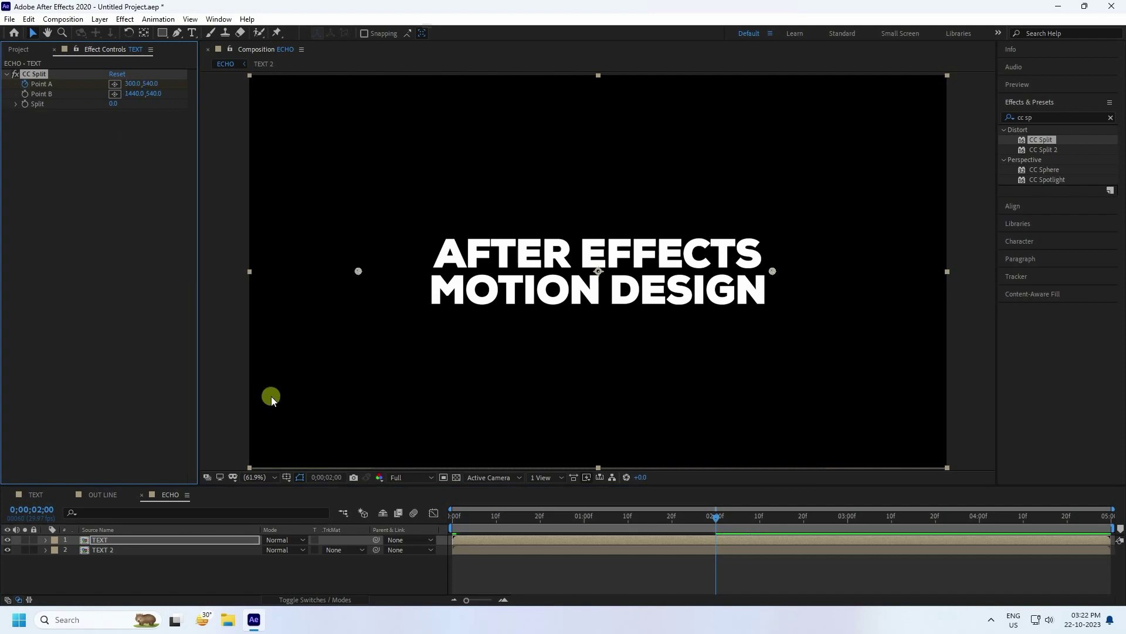
drag(516, 516, 583, 529)
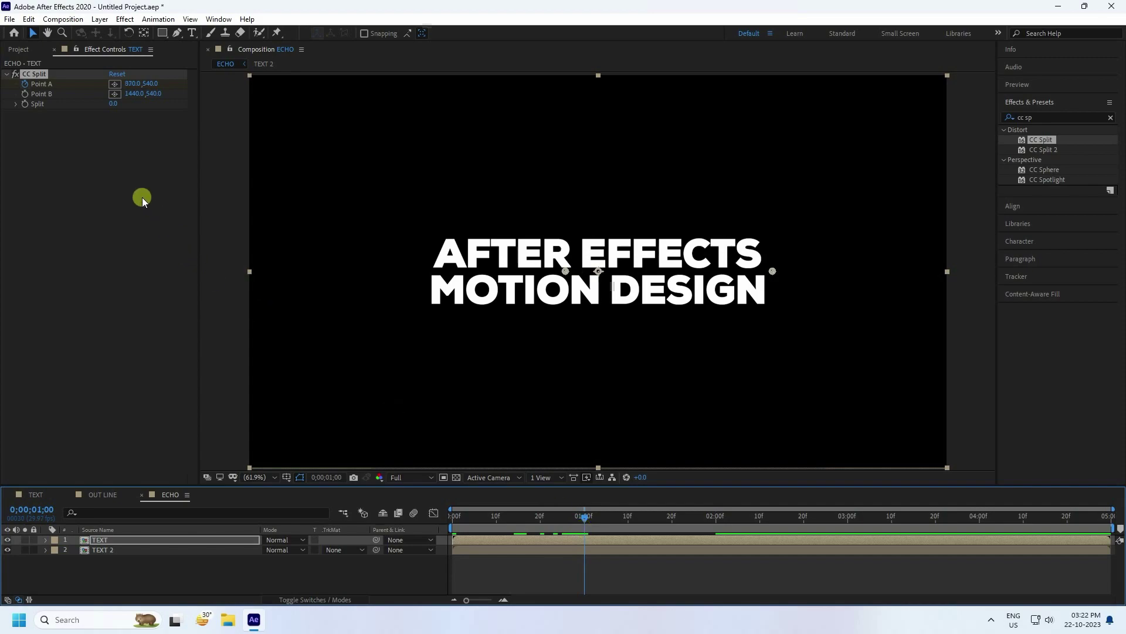
click(19, 93)
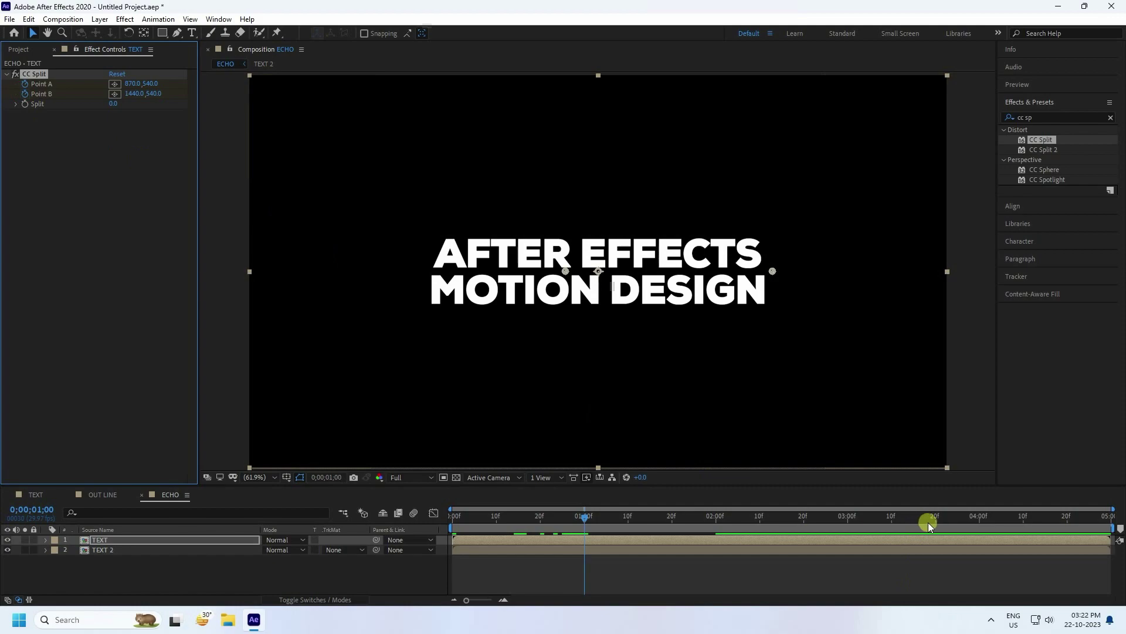
Keyframe Point B's X to 300 at the 3-second mark and play the animation.
click(847, 514)
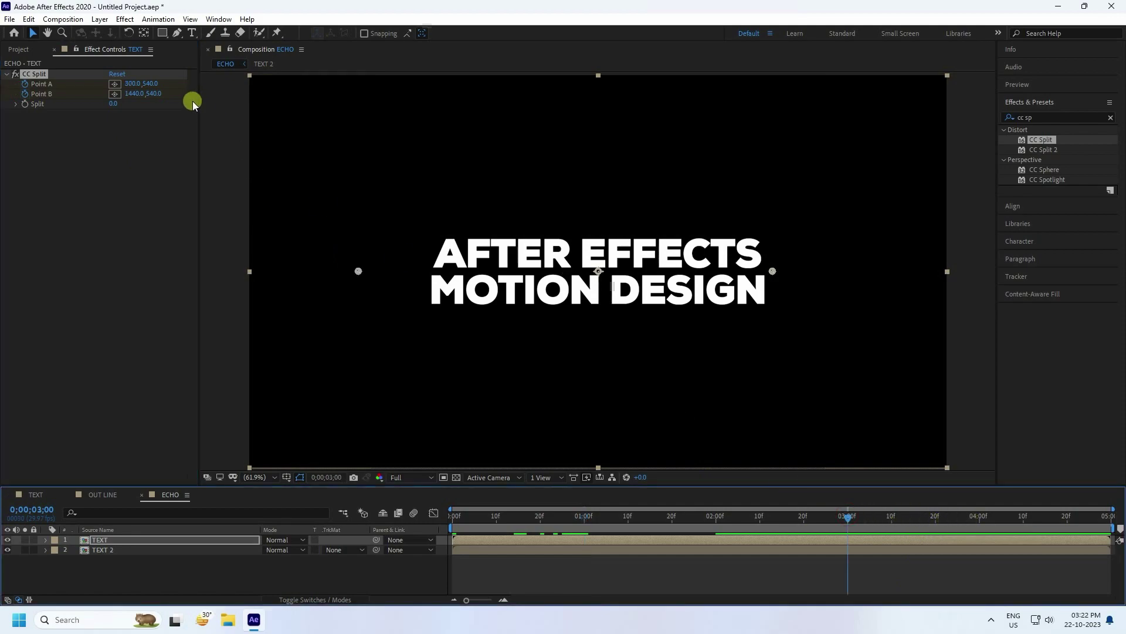
click(126, 95)
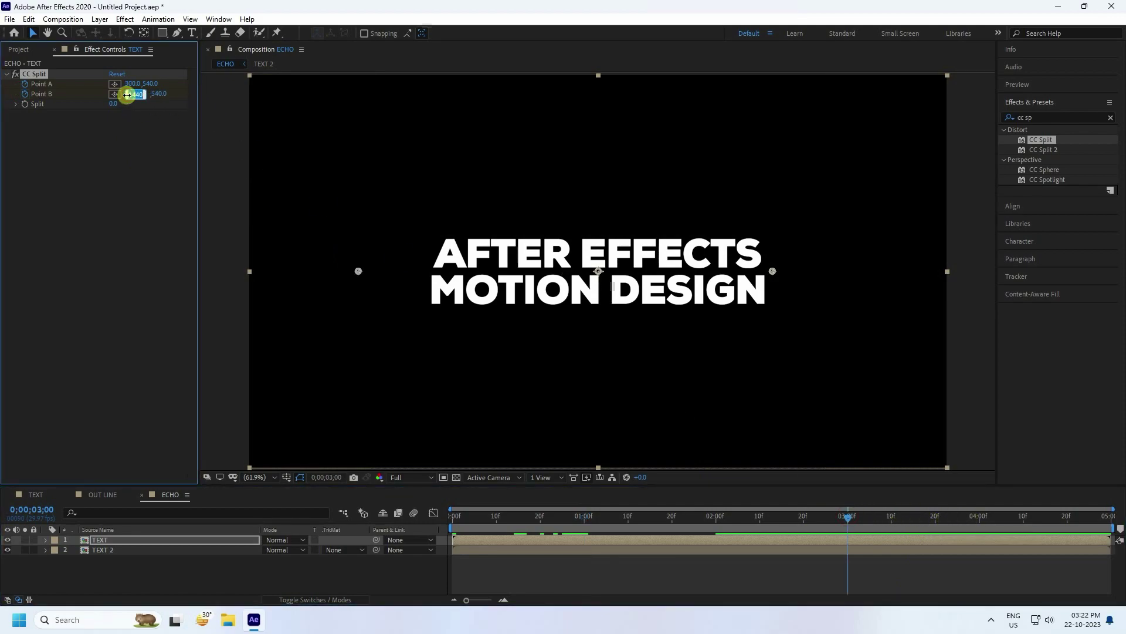
text(300)
key(Return)
drag(504, 523, 399, 527)
key(space)
key(space)
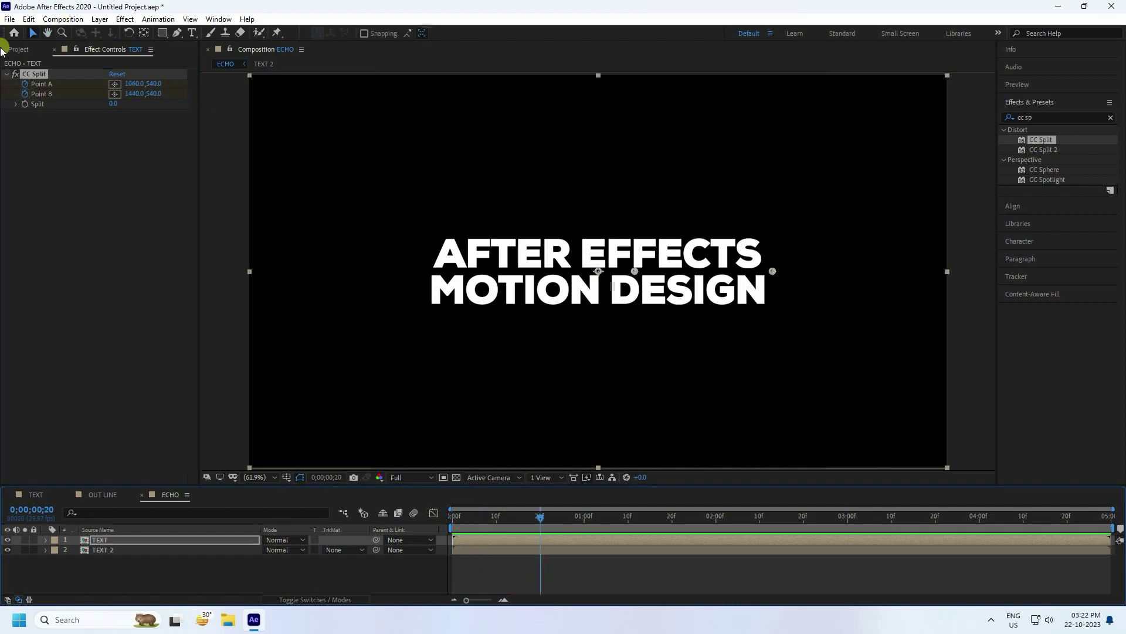
Set the CC Split amount to 70 and return to the composition start.
click(113, 104)
text(70)
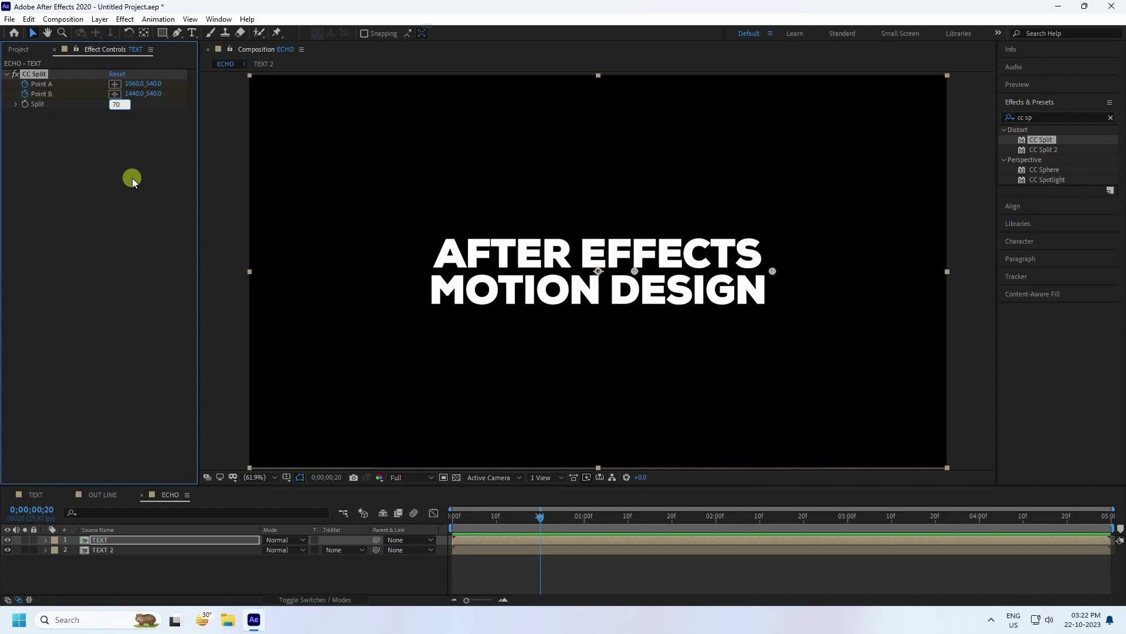
key(Return)
drag(555, 521, 450, 404)
Preview the curling text, stop it and return the playhead to frame 0.
click(1066, 87)
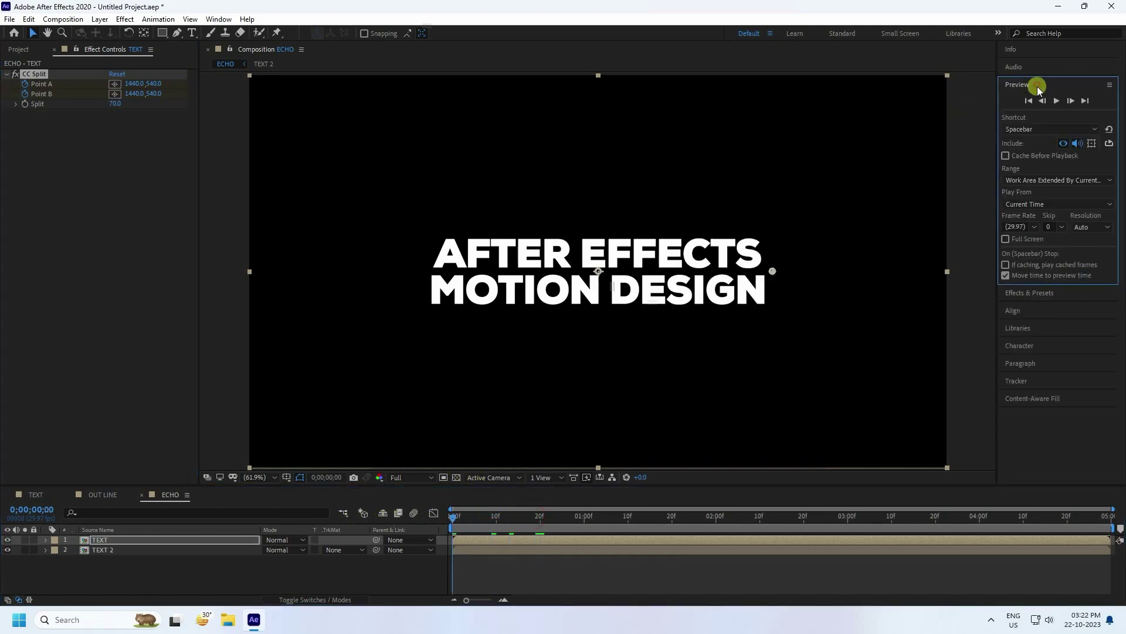
click(1059, 101)
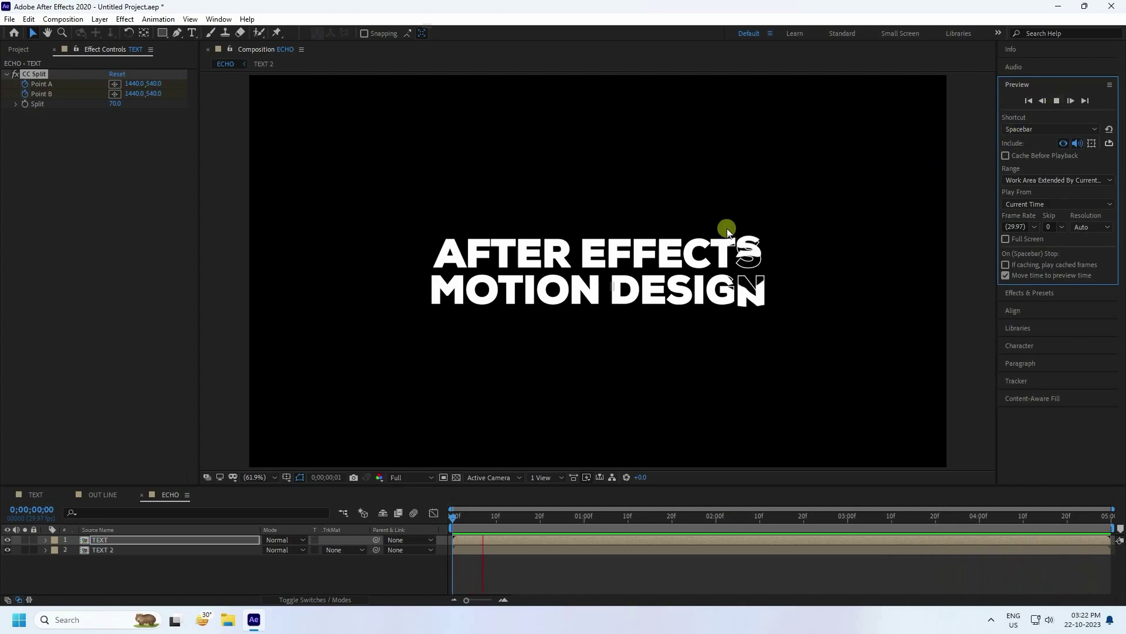
click(538, 290)
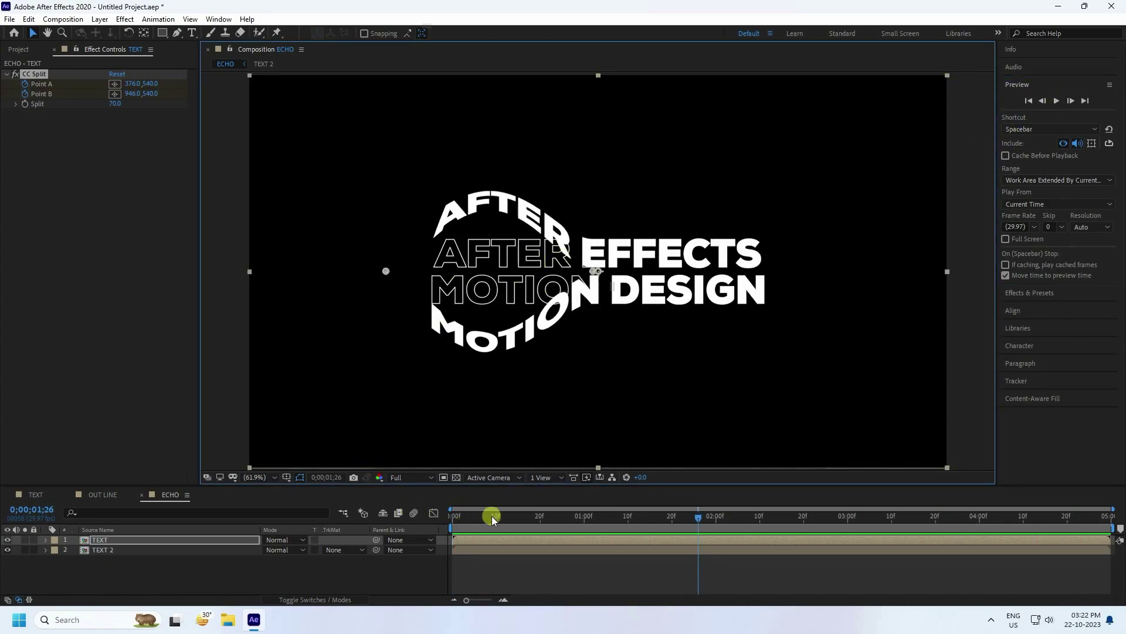
drag(490, 517, 411, 524)
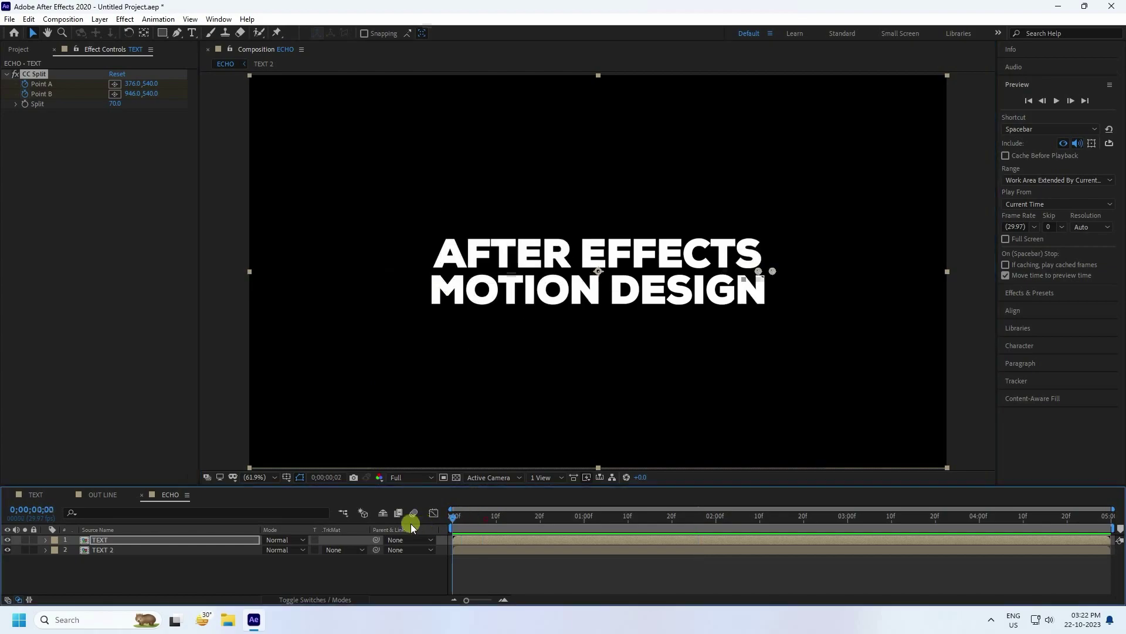
Select the CC Split effect on TEXT, then select the TEXT 2 layer.
click(119, 539)
click(27, 74)
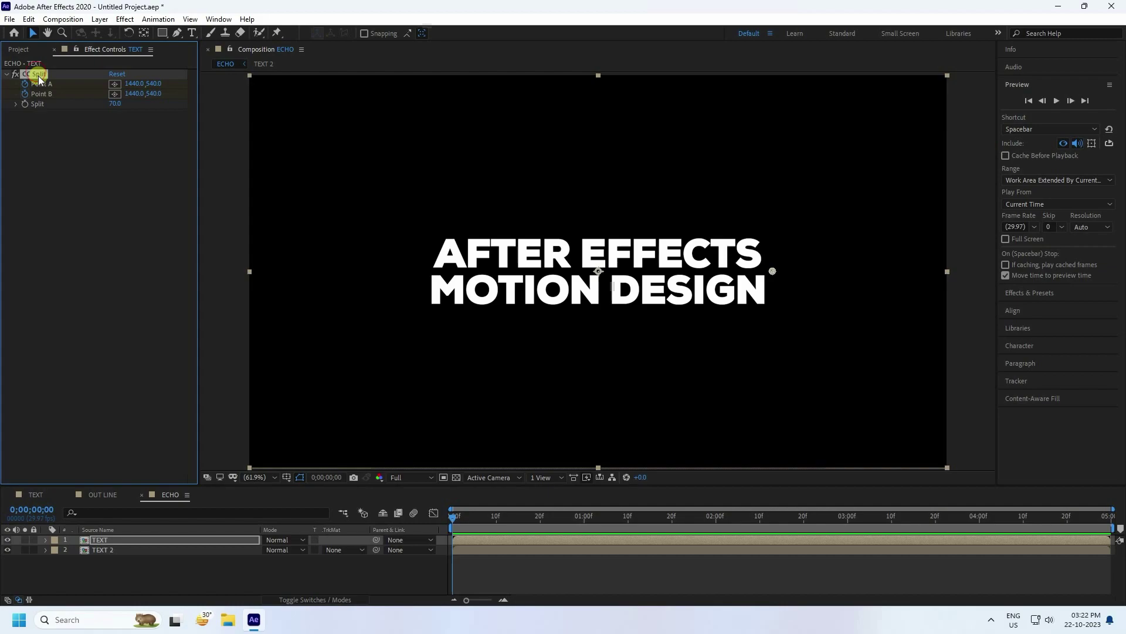
click(105, 549)
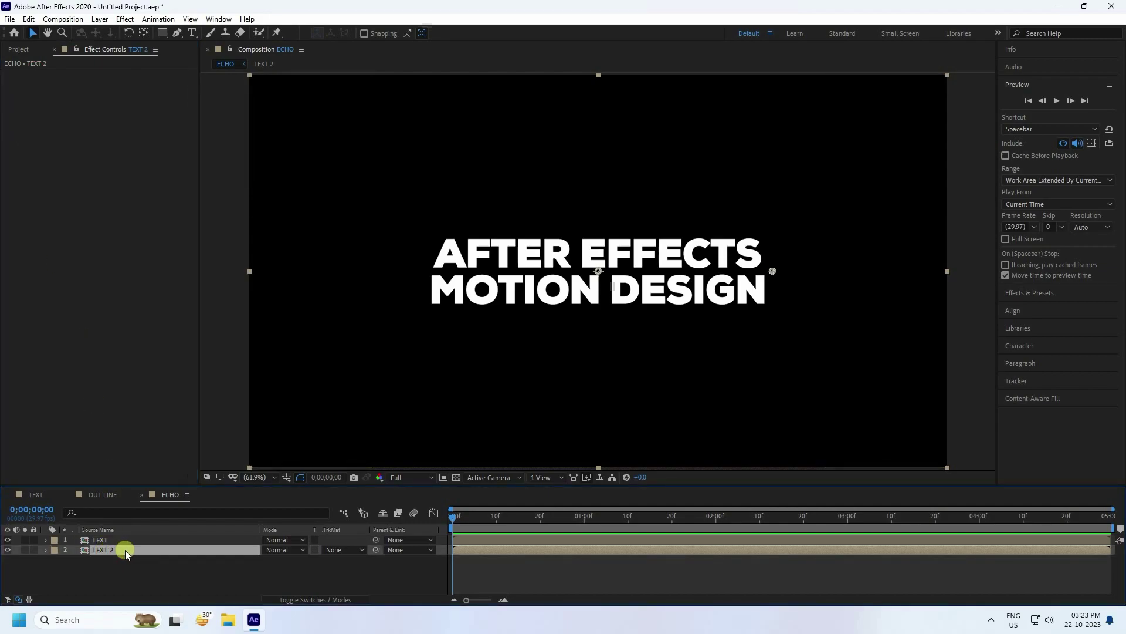
Paste the CC Split effect onto TEXT 2 and preview both layers splitting.
key(ctrl+v)
key(space)
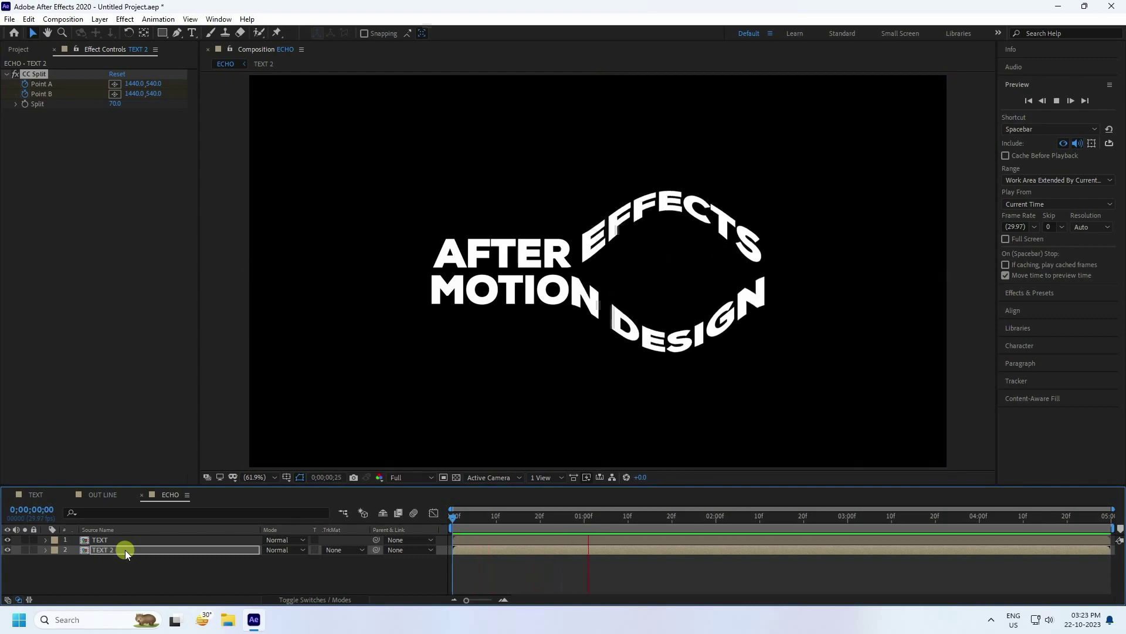
key(space)
Solo TEXT 2 and preview the outlined text's split from the start.
click(24, 552)
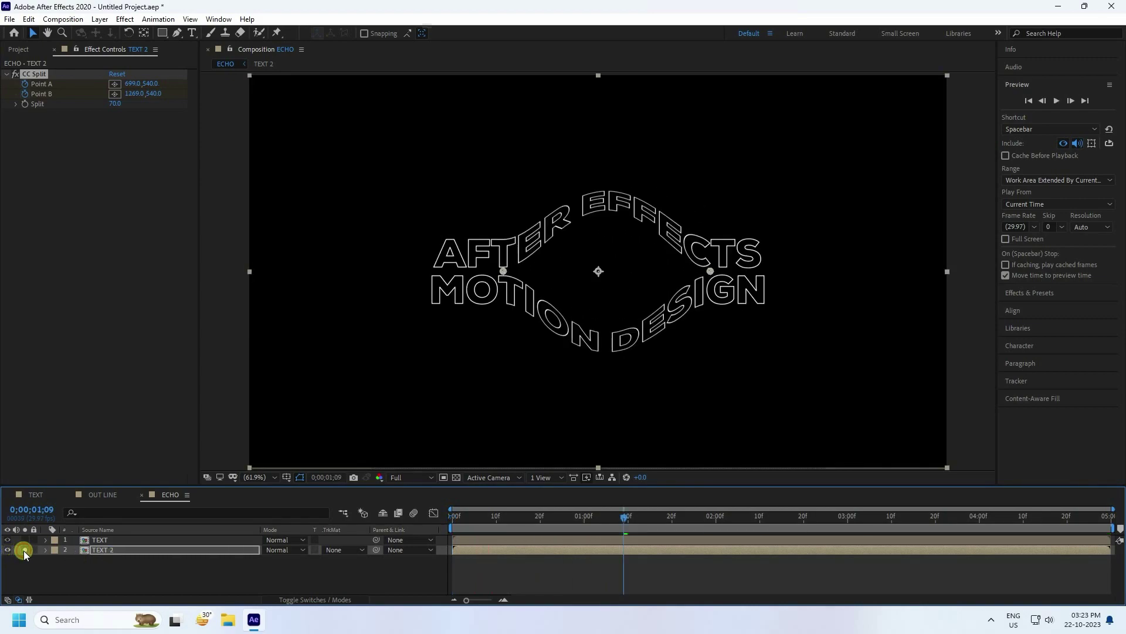
drag(494, 520, 354, 516)
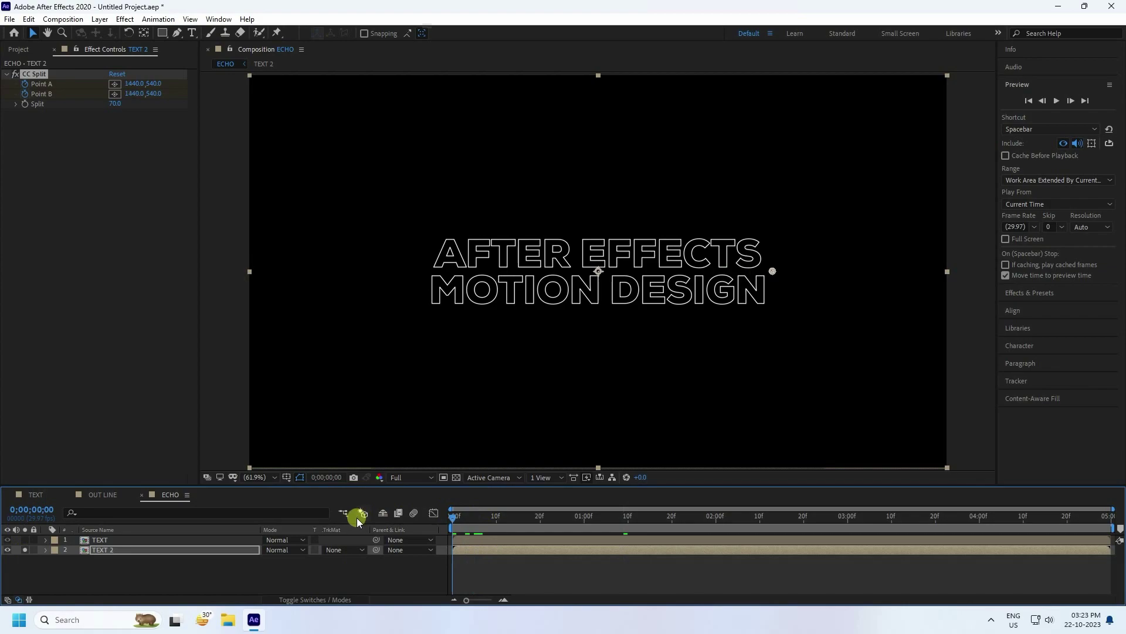
key(space)
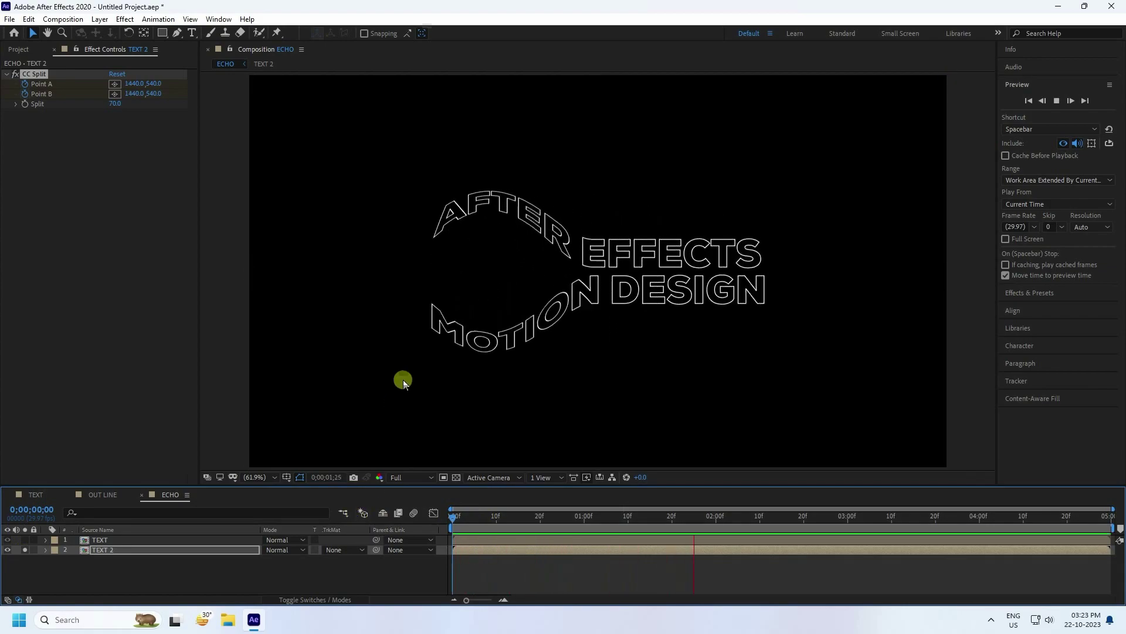
key(space)
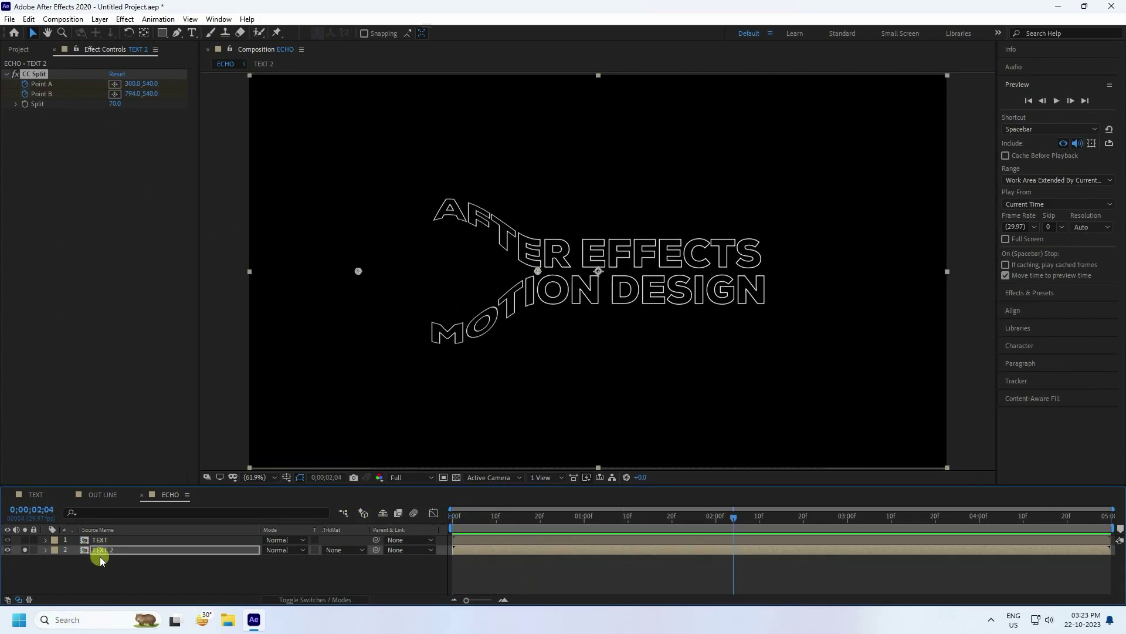
Unsolo TEXT 2, replay the full split animation, then select the Effects & Presets search text.
click(25, 550)
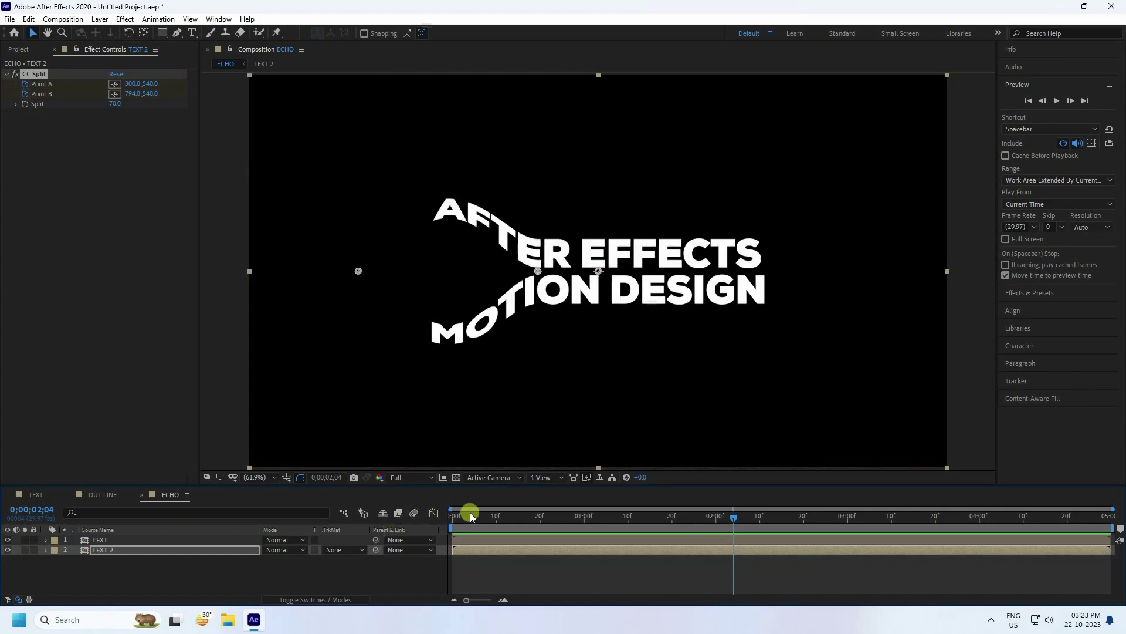
drag(470, 512, 383, 522)
key(space)
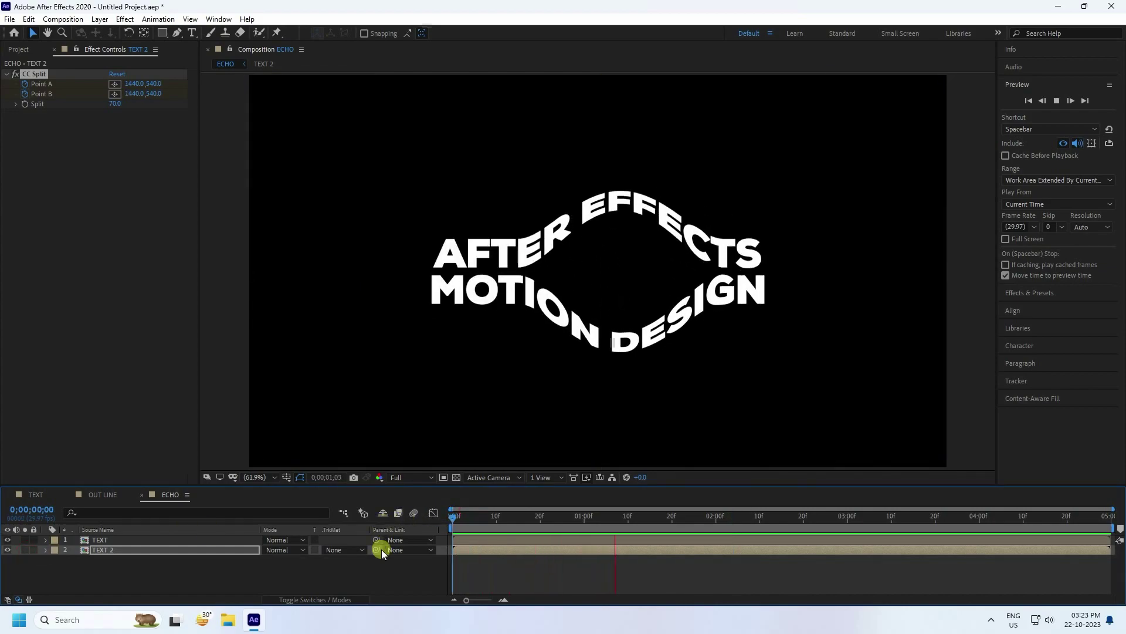
key(space)
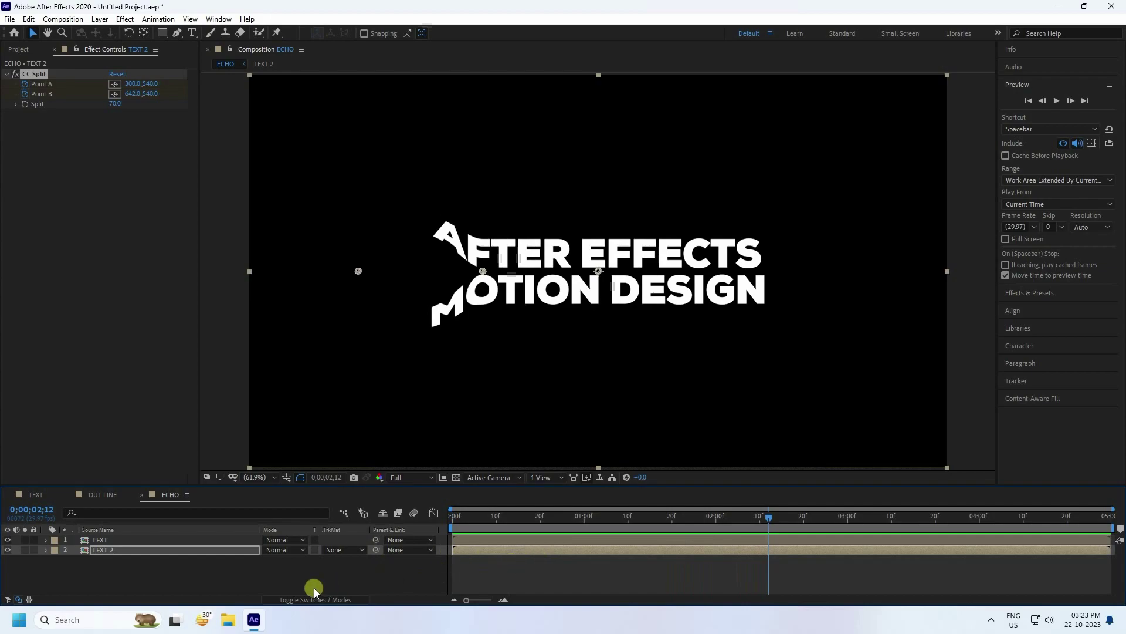
click(1045, 292)
click(1040, 116)
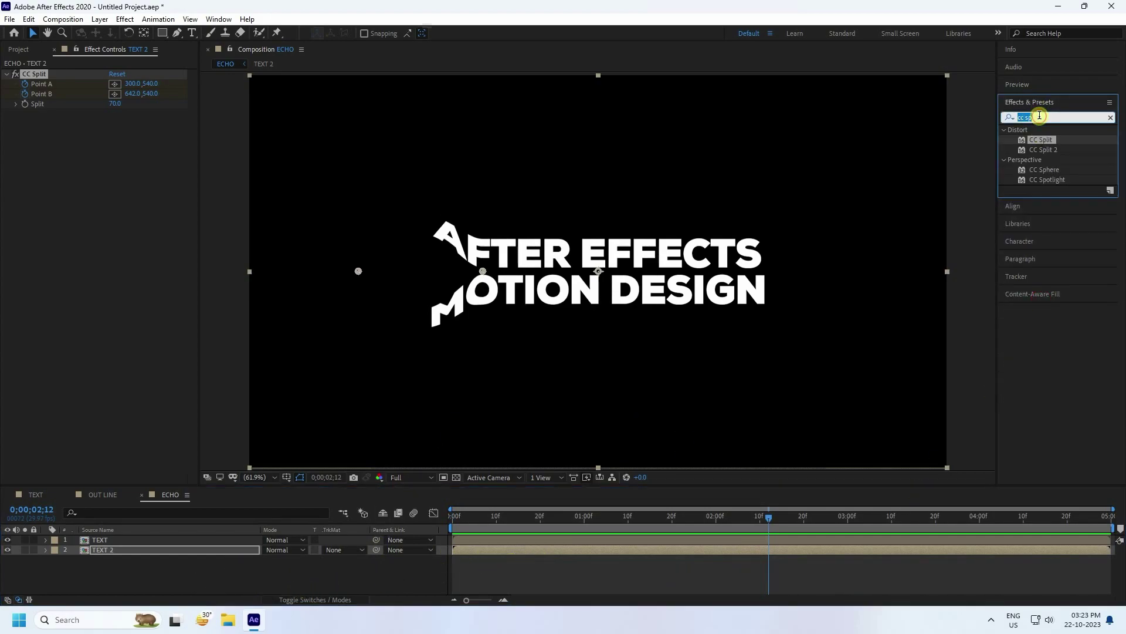
Apply Echo to TEXT 2 and set its Echo Time to -0.007.
text(echo)
drag(1039, 206, 128, 552)
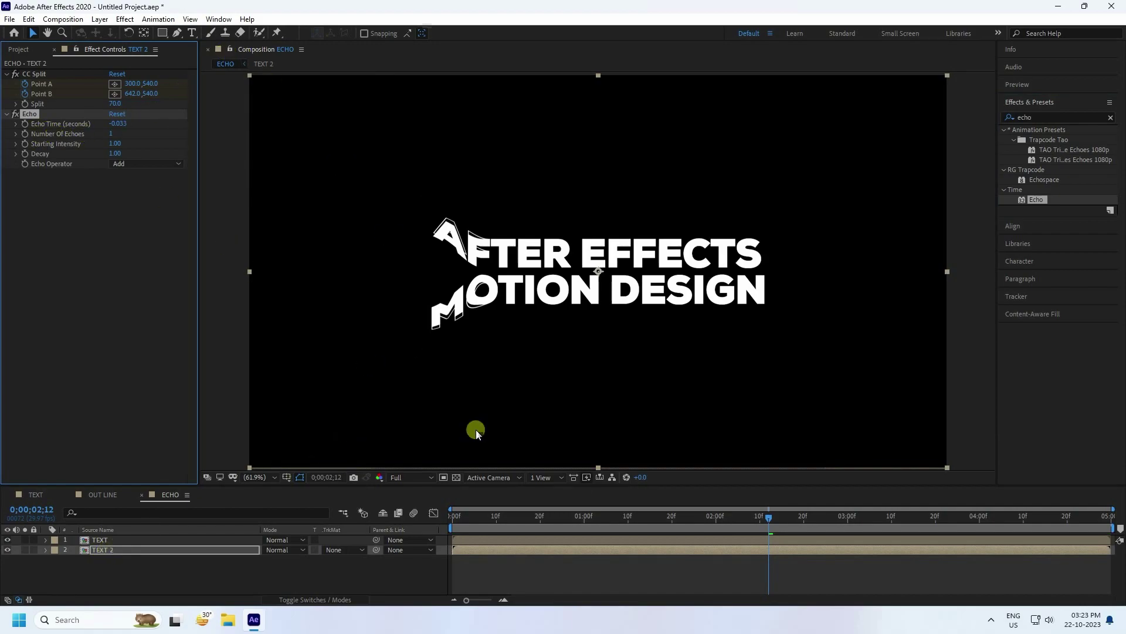
drag(498, 511, 456, 519)
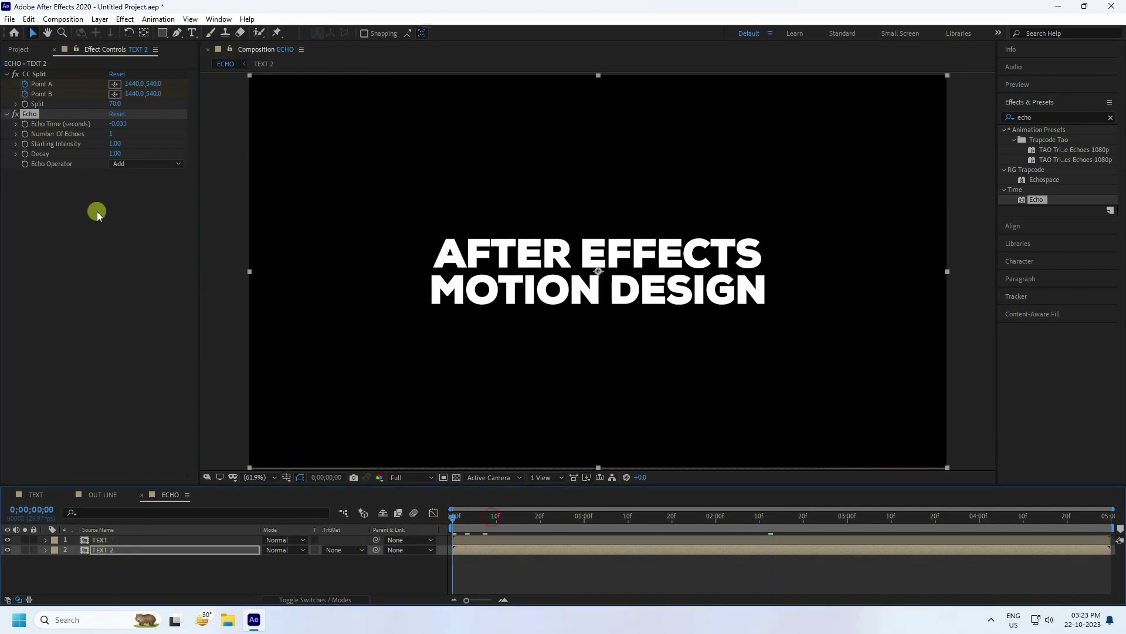
click(111, 124)
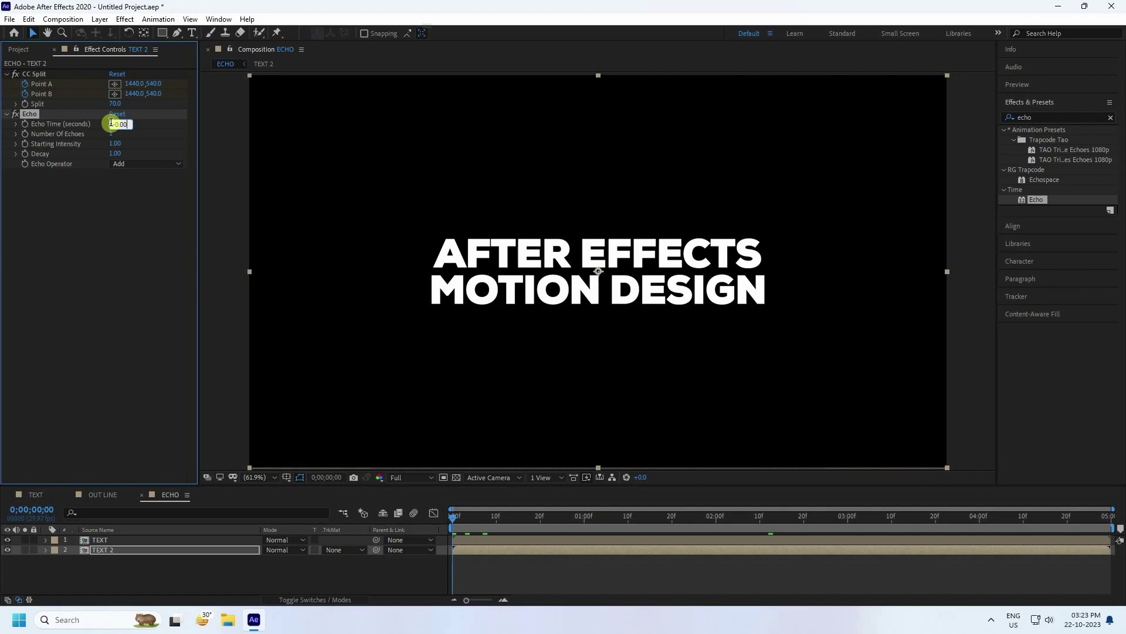
text(-0.007)
key(Return)
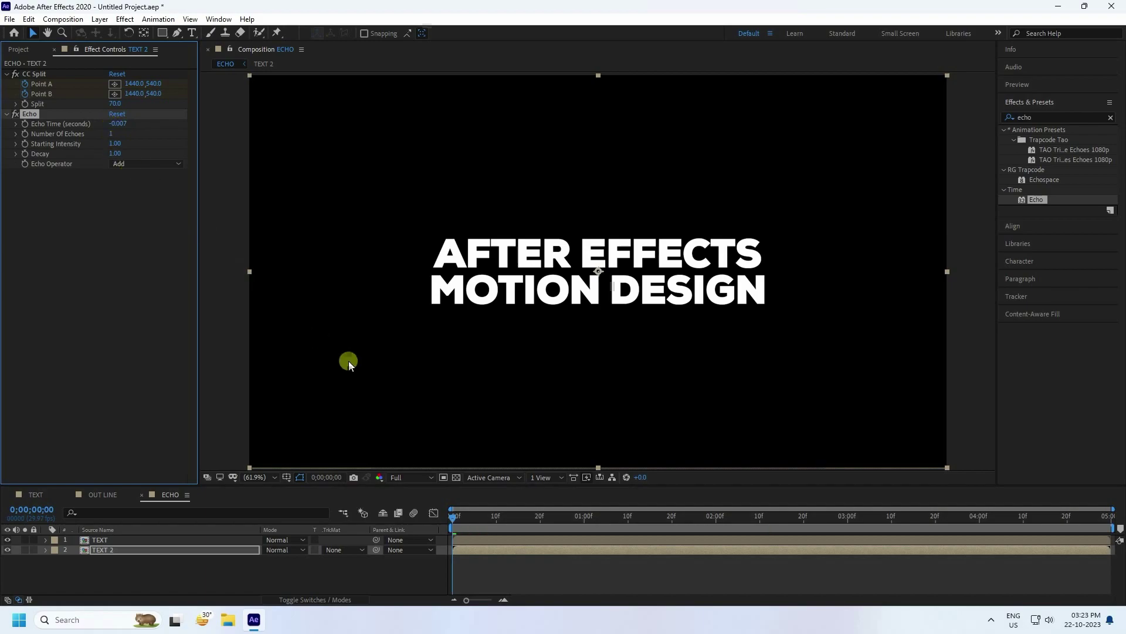
Set Echo's Number Of Echoes to 40 and Decay to 0.90.
drag(521, 514, 601, 516)
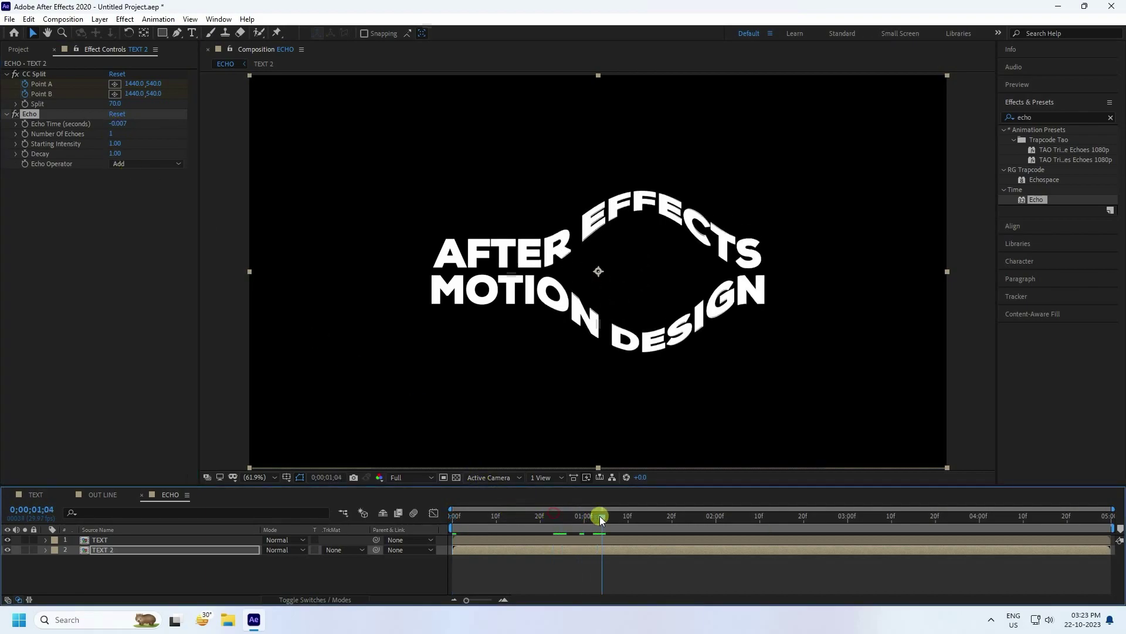
click(109, 134)
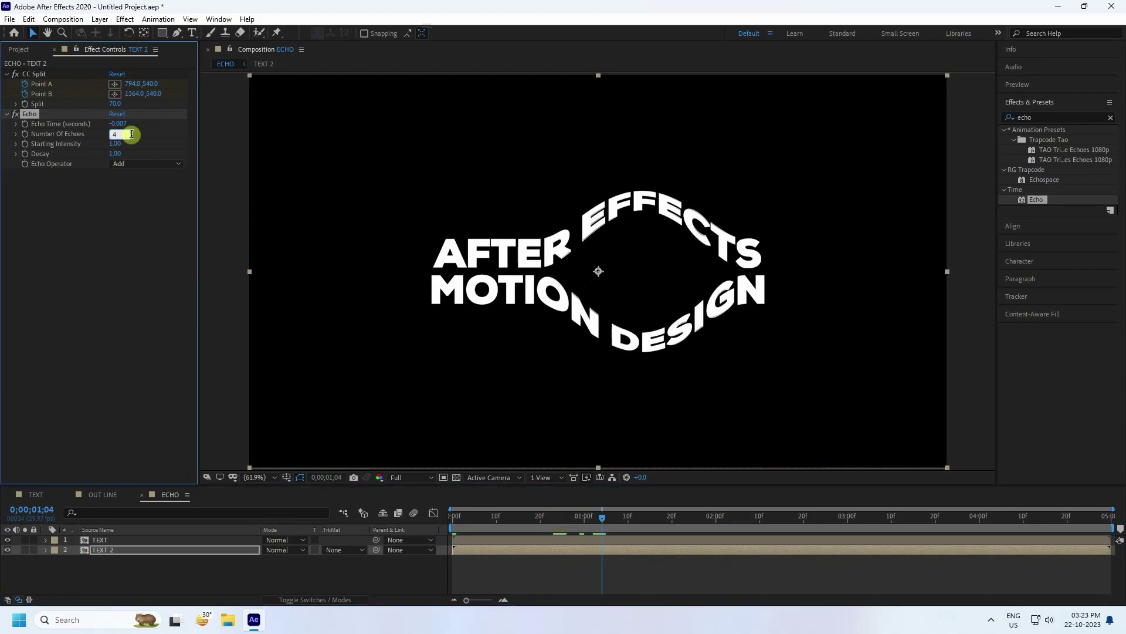
key(Return)
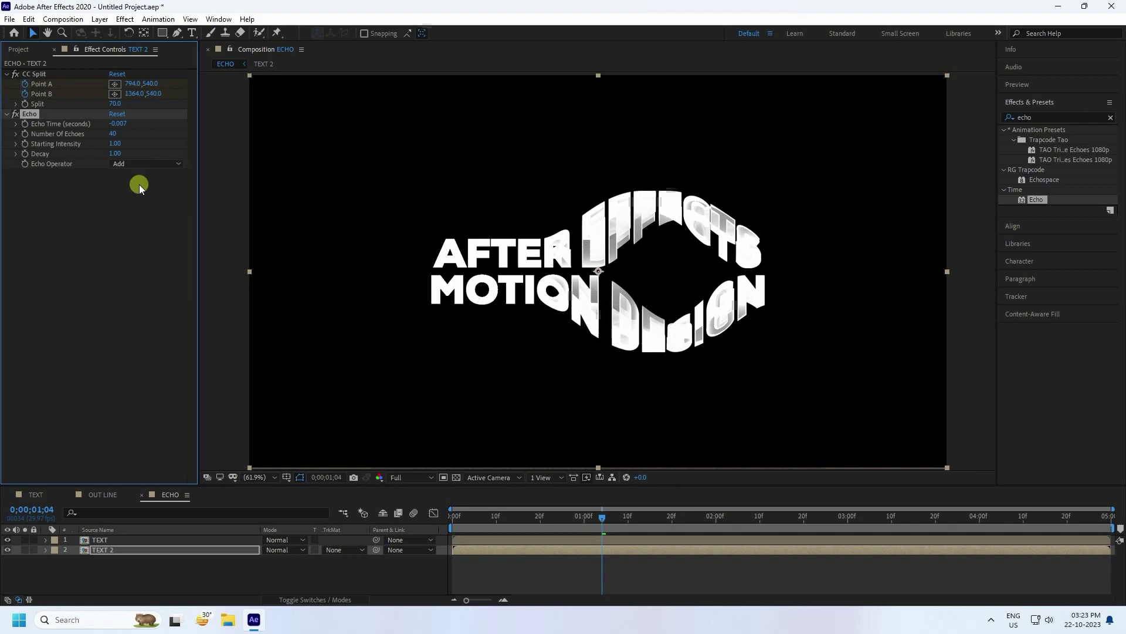
click(119, 153)
key(Return)
key(slash)
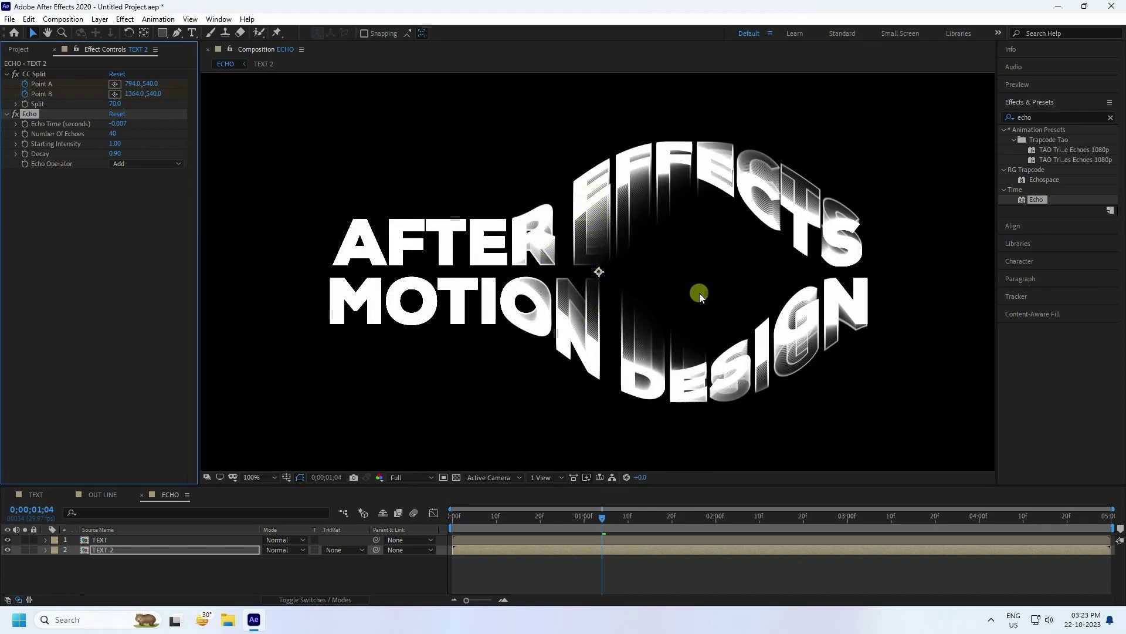
Search for ramp and apply Gradient Ramp to TEXT 2.
click(1044, 117)
text(ramp)
drag(1058, 142, 110, 551)
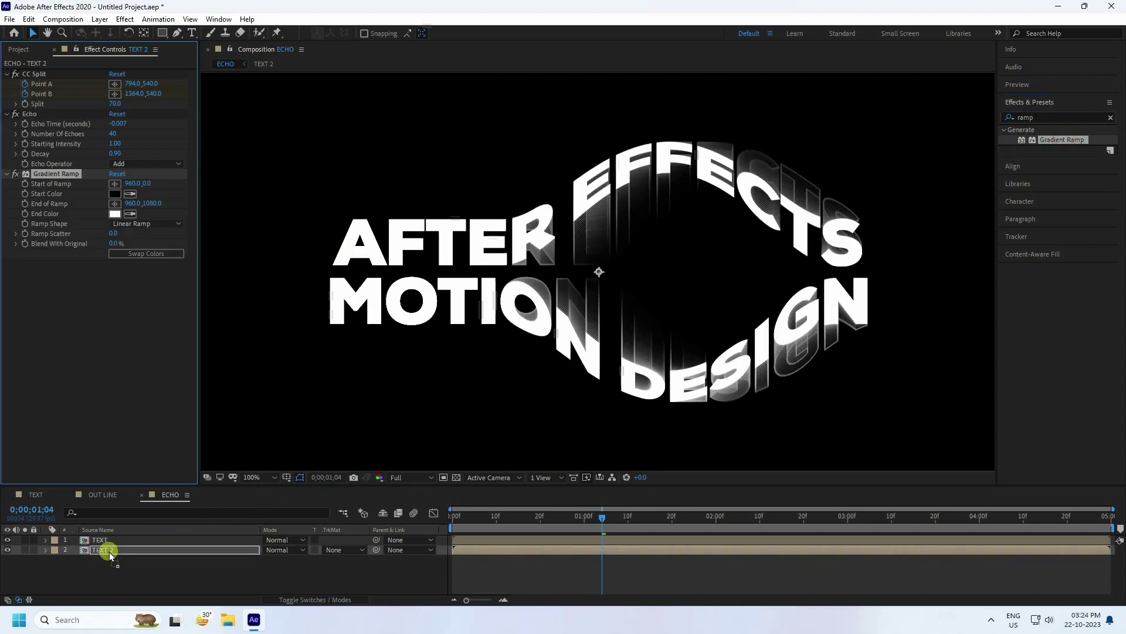
Colour the Gradient Ramp from a green Start Color to a pure red FF0000 End Color.
click(114, 194)
click(165, 248)
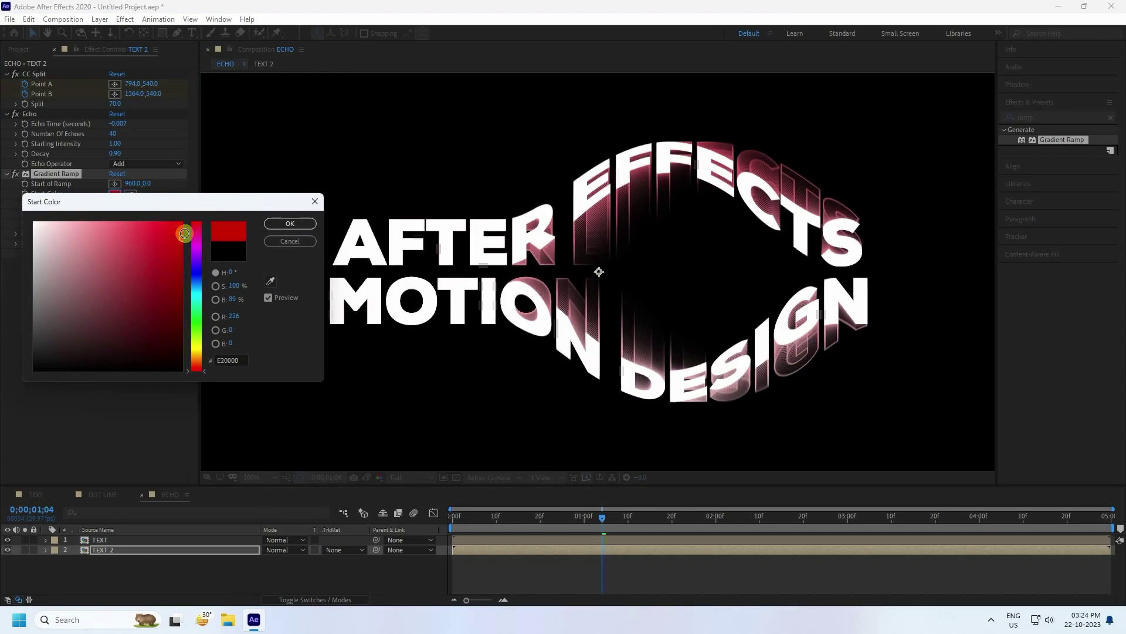
drag(193, 273, 193, 329)
click(295, 224)
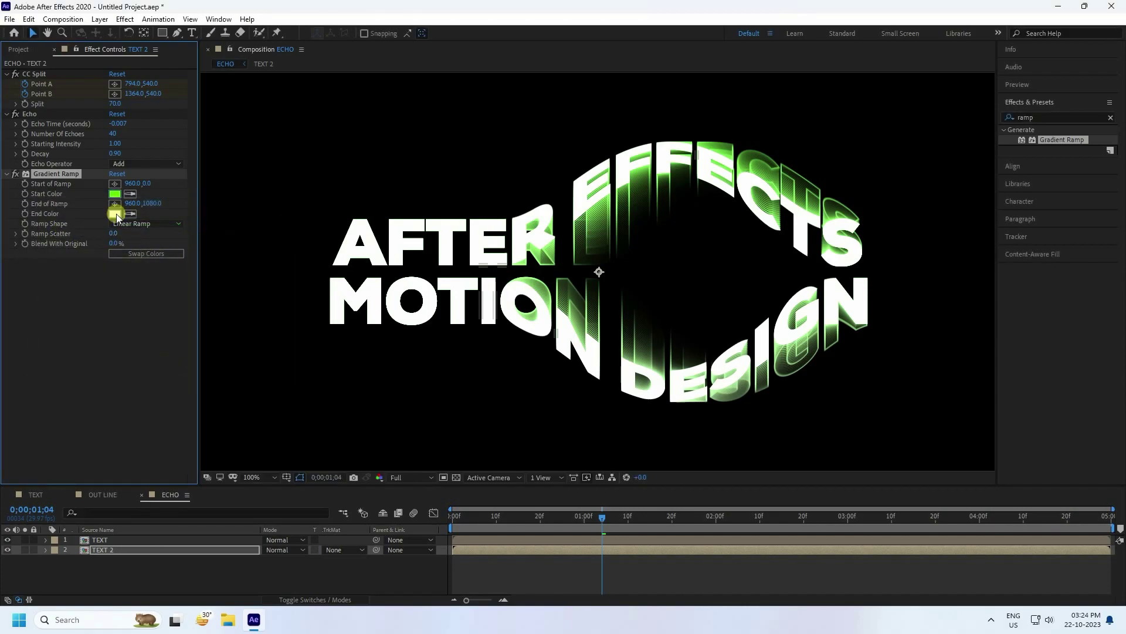
click(115, 214)
drag(146, 284, 215, 207)
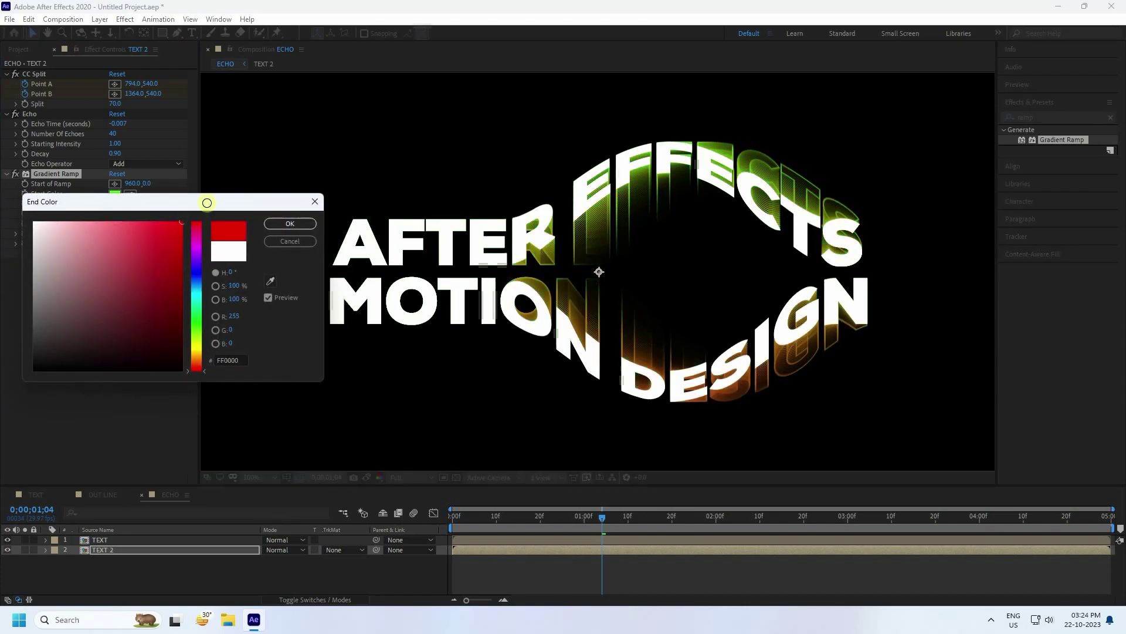
click(279, 225)
click(1043, 116)
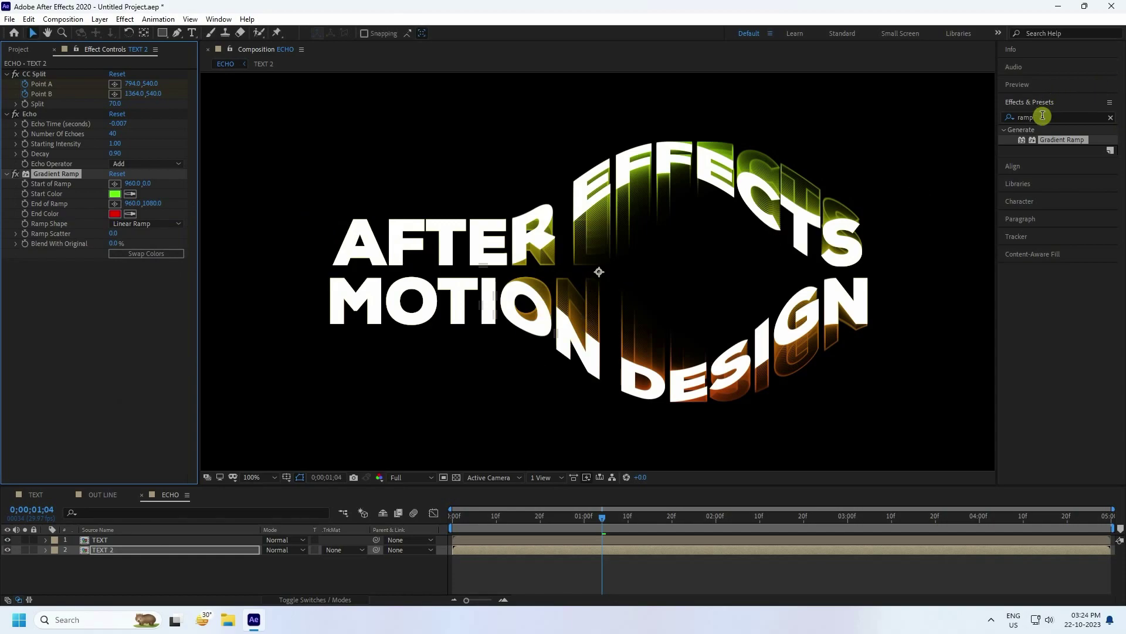
click(1043, 116)
Apply Glow to TEXT 2 with Threshold 60% and Radius 20.
text(glow)
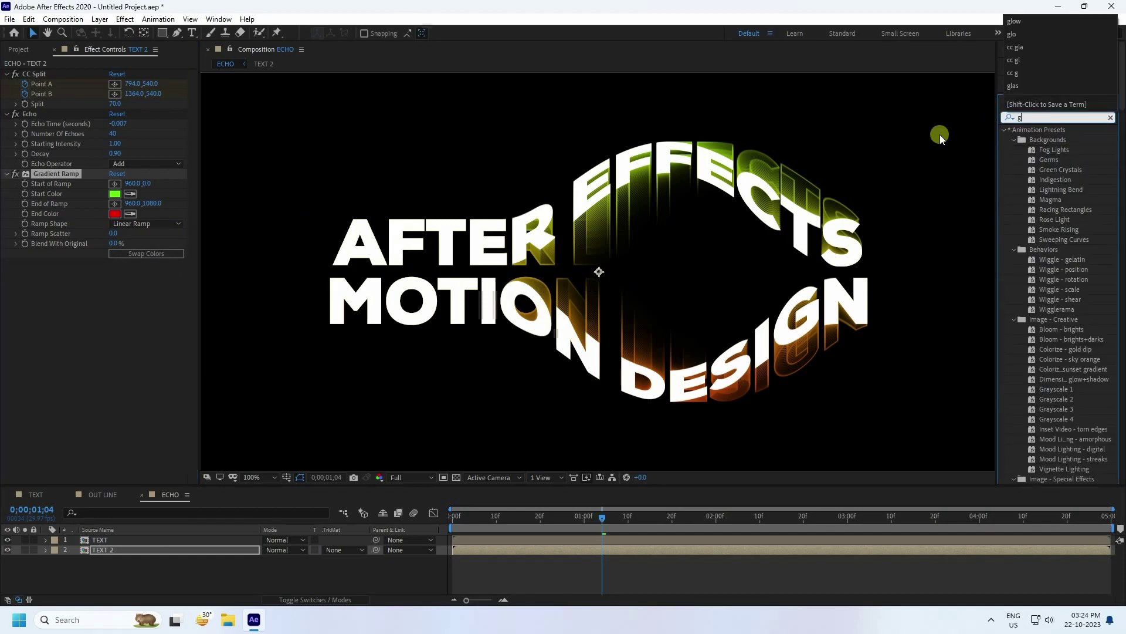
click(1042, 210)
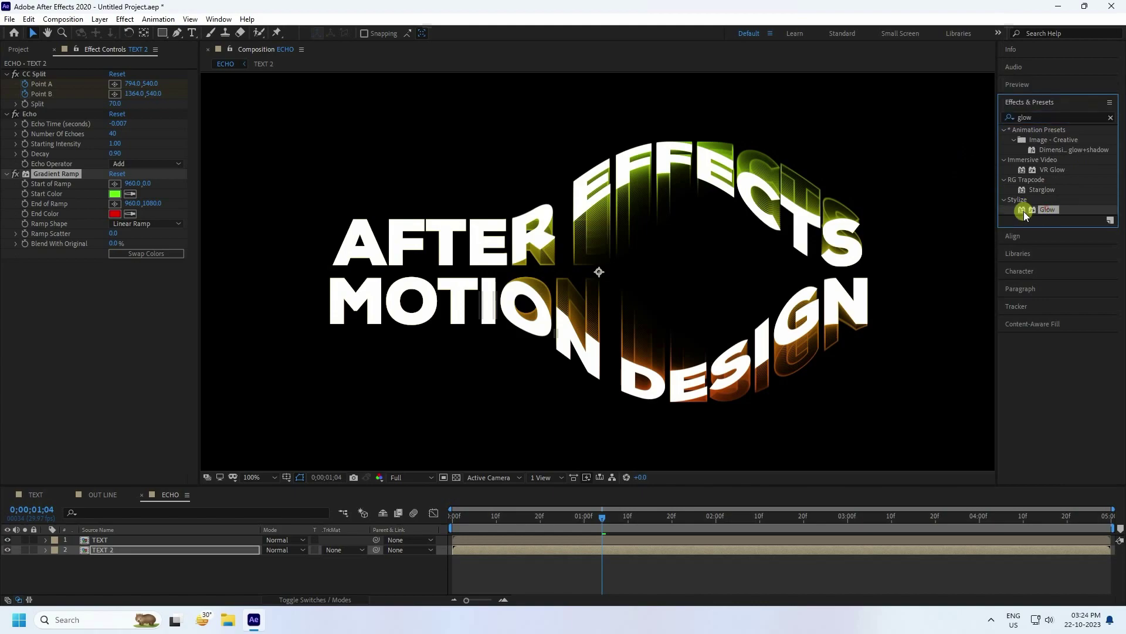
drag(1047, 207, 122, 305)
click(115, 283)
click(113, 295)
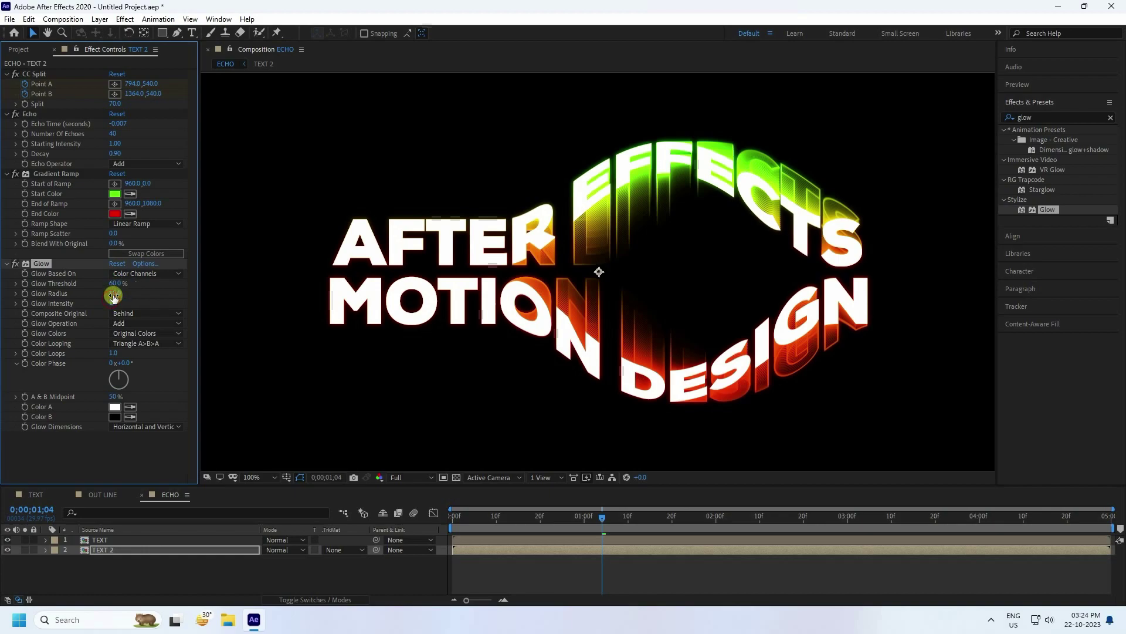
text(20)
key(Return)
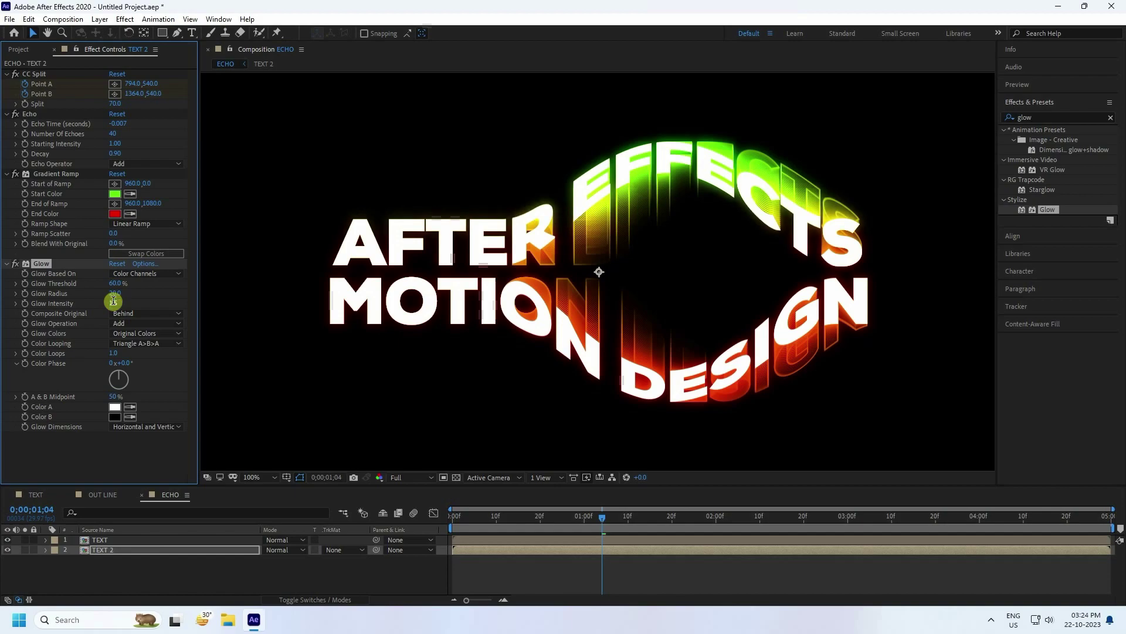
click(8, 264)
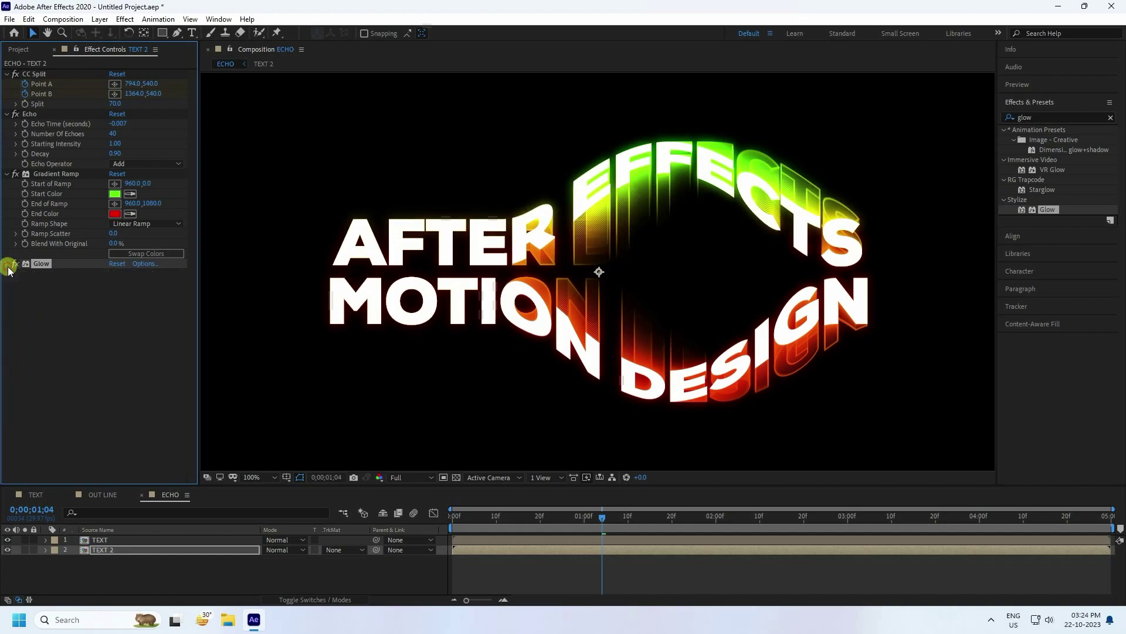
Duplicate the Glow and set Glow 2 to Threshold 100%, Radius 100, Intensity 0.7.
key(ctrl+d)
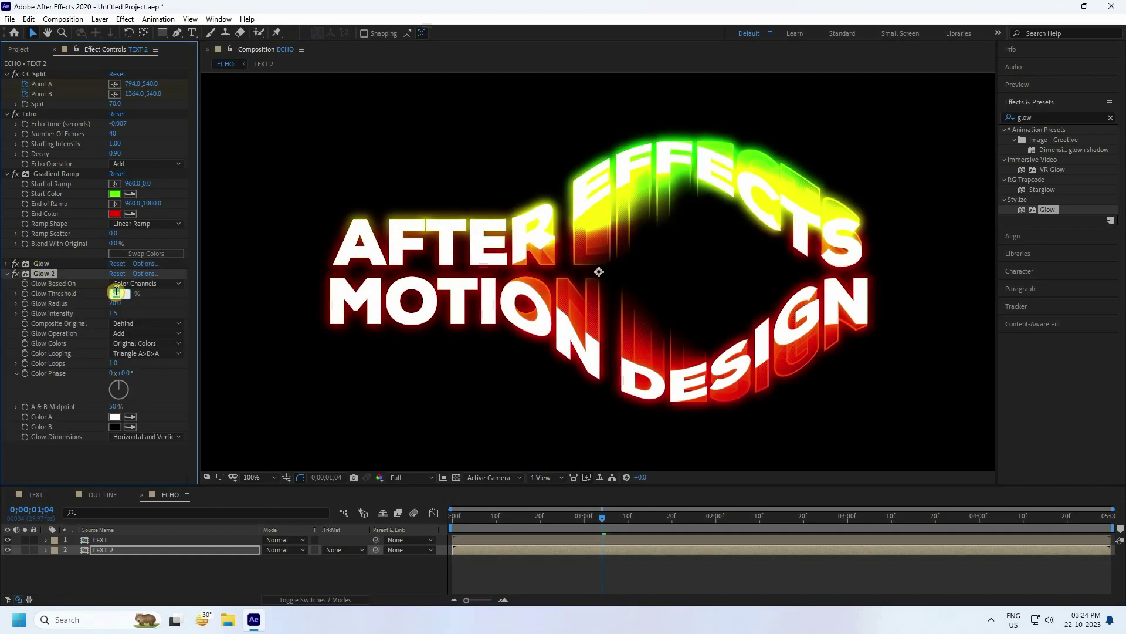
key(Tab)
text(1)
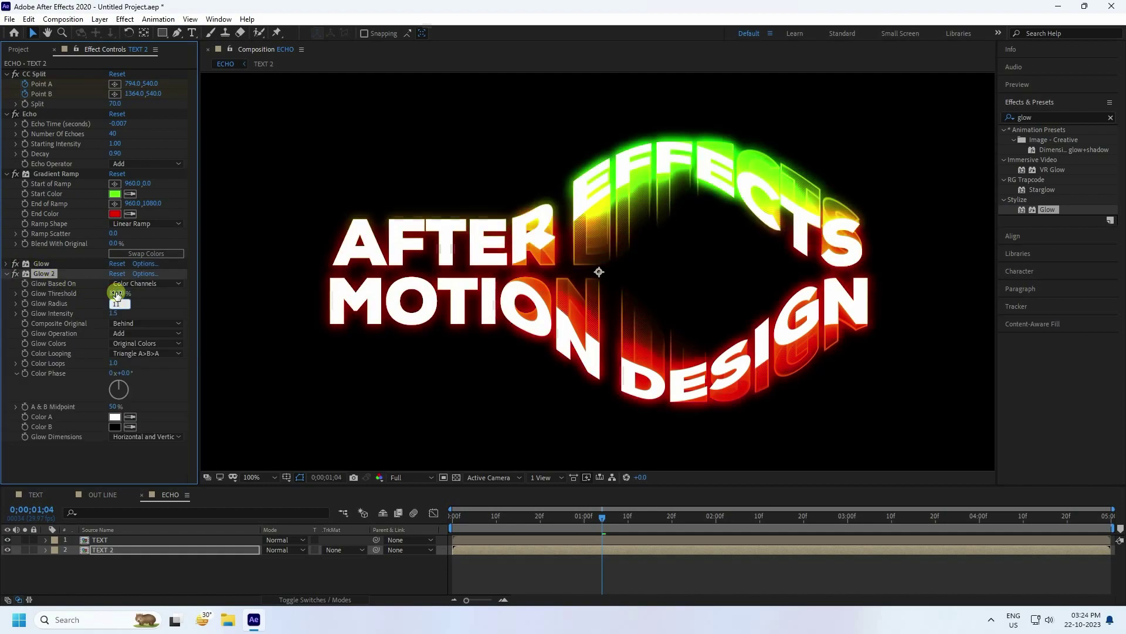
key(Tab)
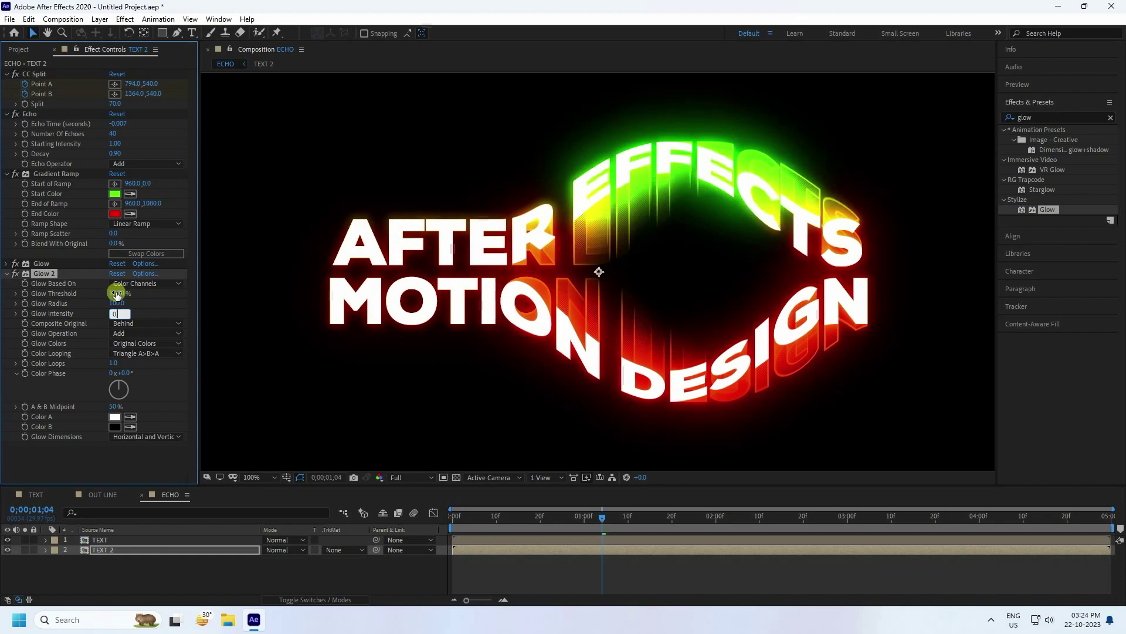
key(Return)
scroll(729, 262, down, 2)
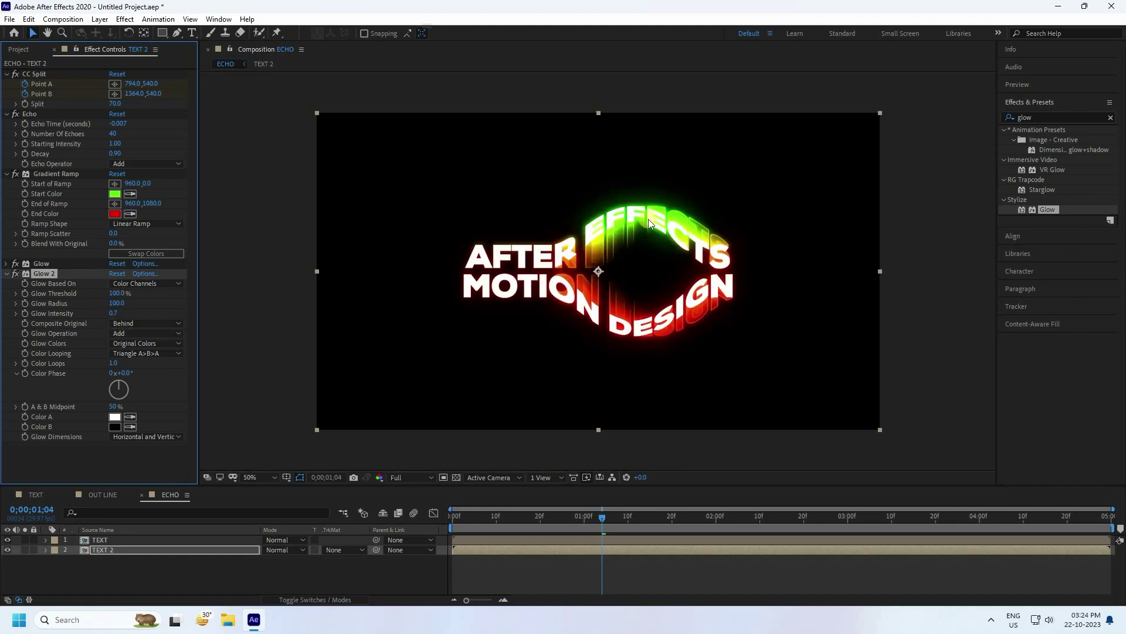
Preview the glowing echo animation from the first frame.
scroll(622, 255, up, 2)
drag(577, 518, 421, 546)
key(space)
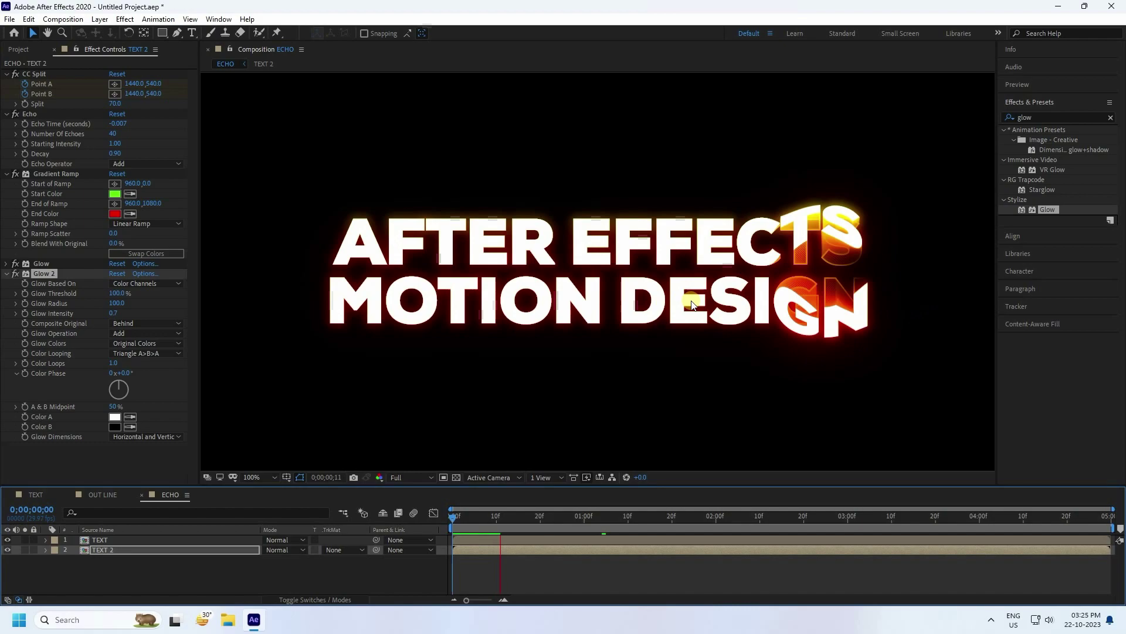
Reveal both text layers' keyframes and select all Point A and Point B keyframes.
drag(96, 569, 157, 518)
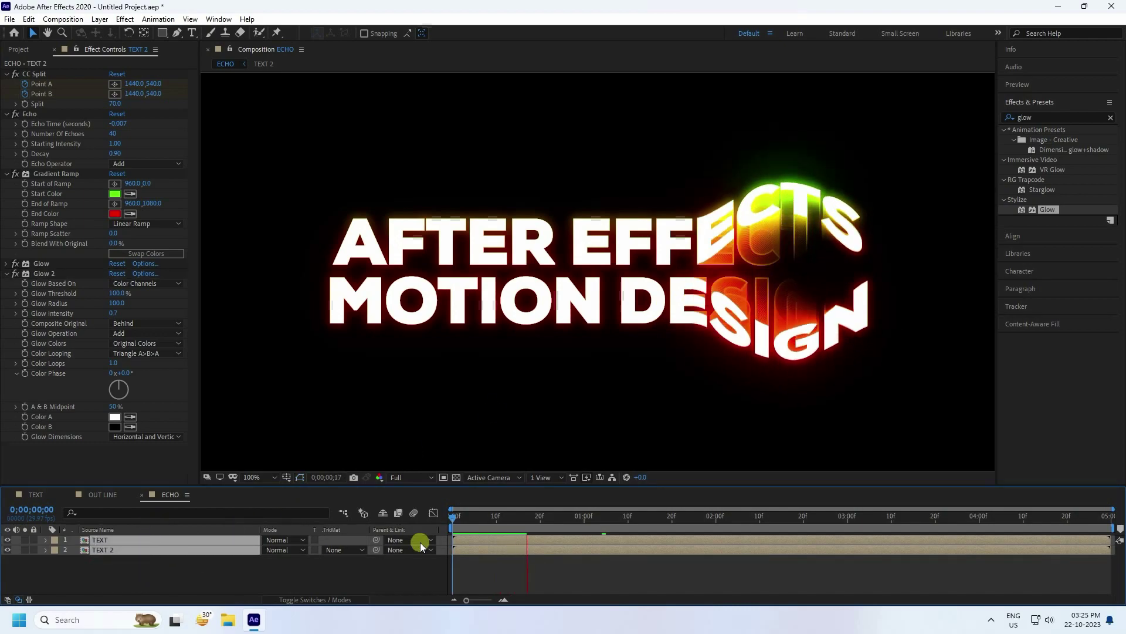
key(u)
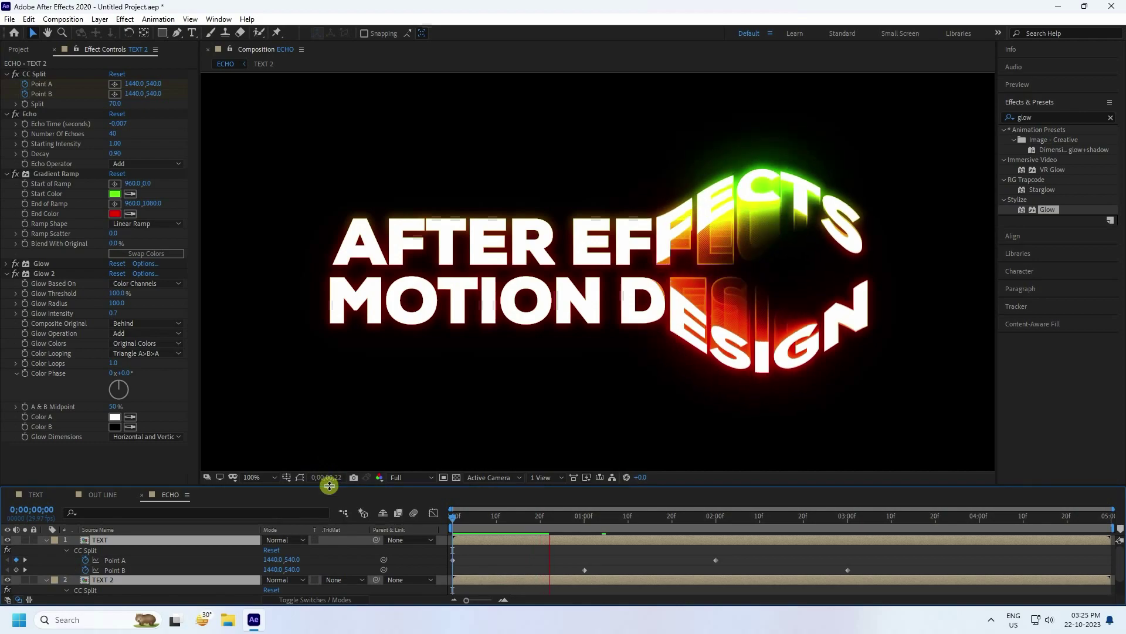
drag(334, 486, 335, 434)
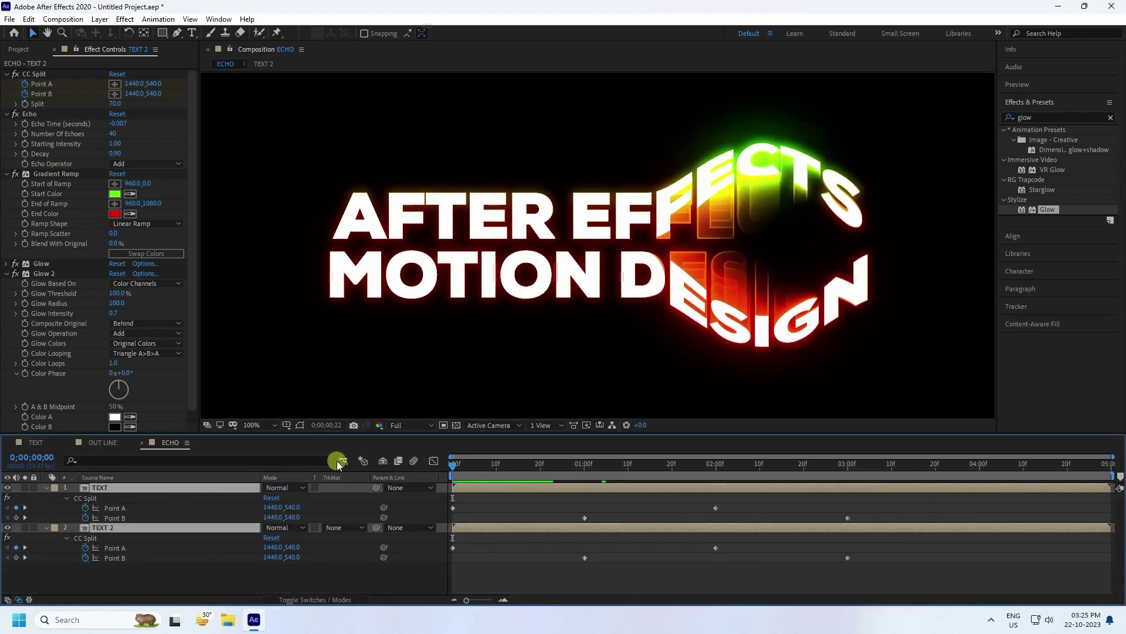
click(565, 468)
click(565, 462)
drag(903, 579, 437, 500)
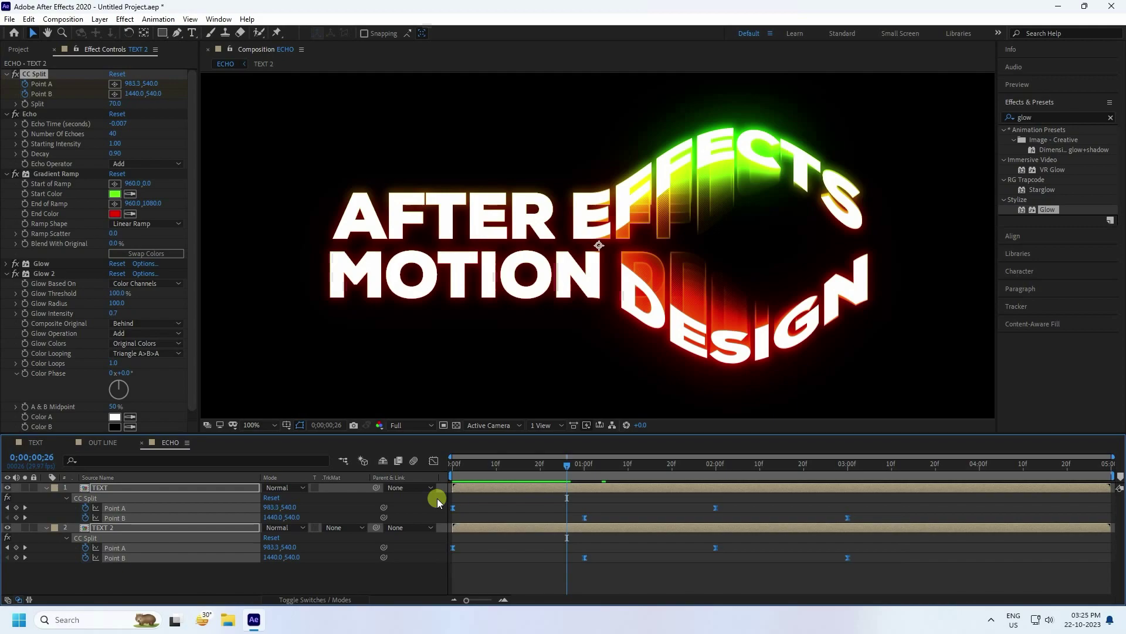
Replay the preview from the start, then collapse the layers and zoom the viewer to 50%.
drag(508, 472, 361, 520)
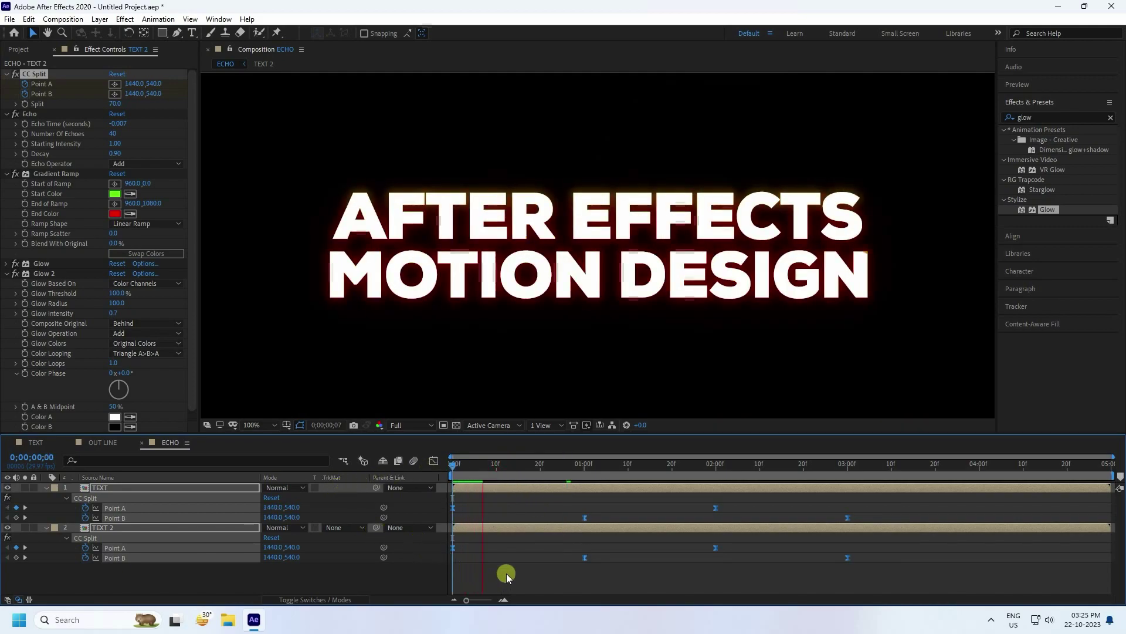
click(1018, 84)
click(1057, 100)
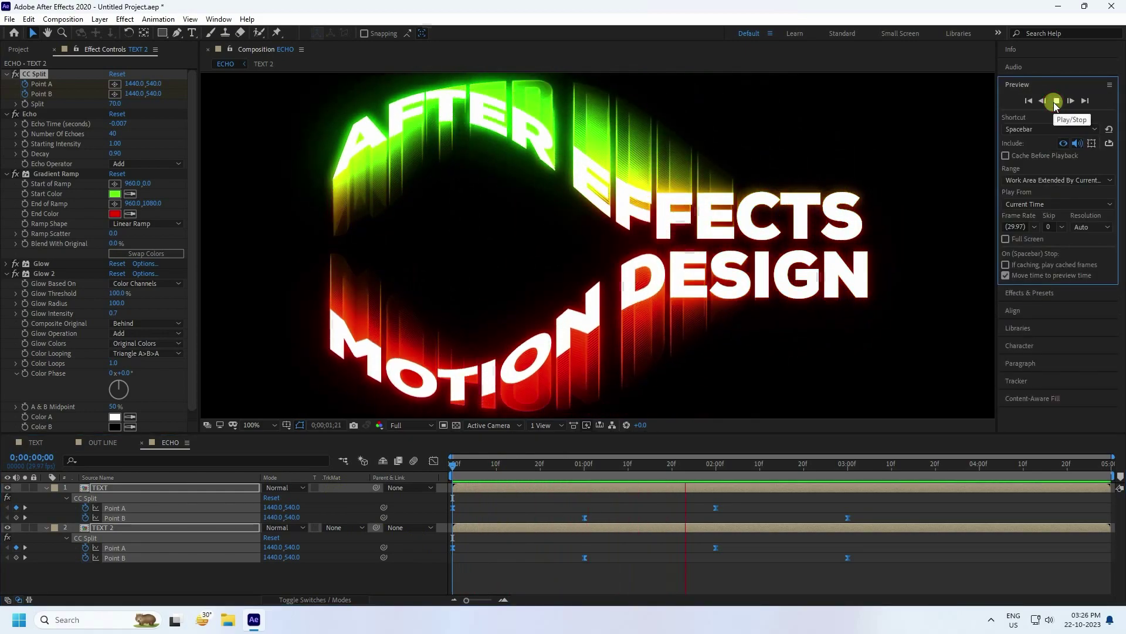
key(space)
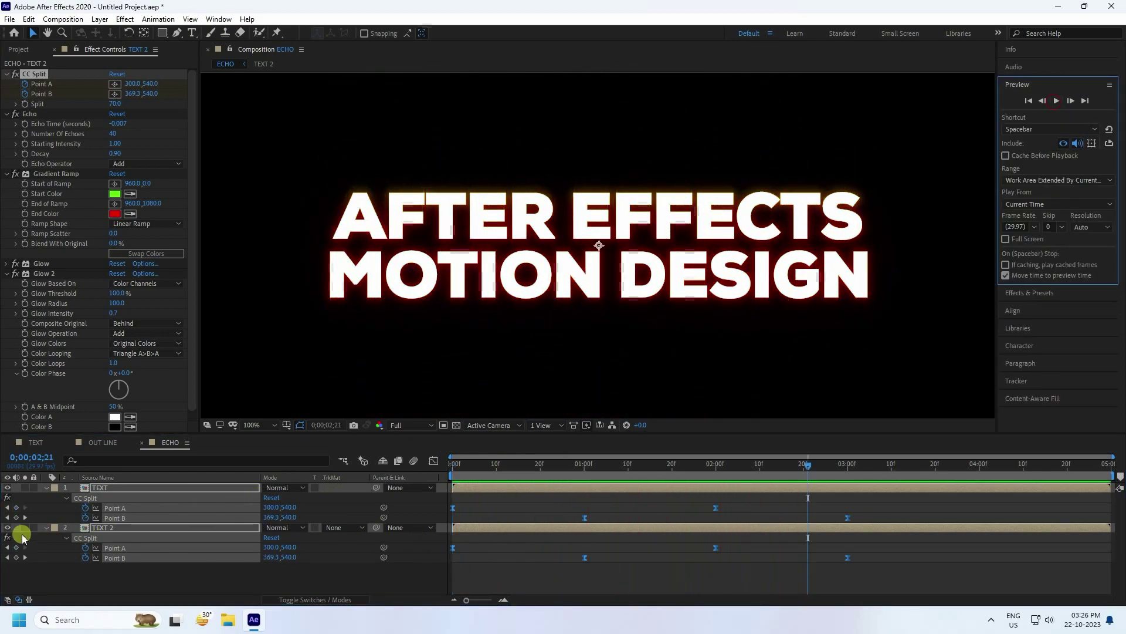
click(47, 487)
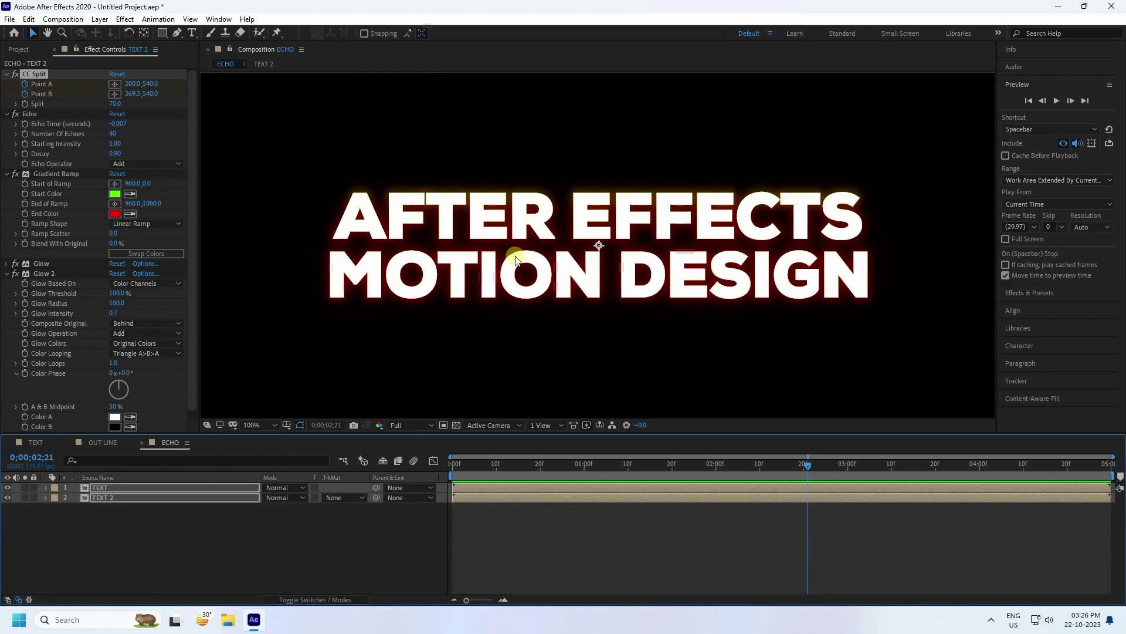
key(comma)
key(comma)
click(103, 540)
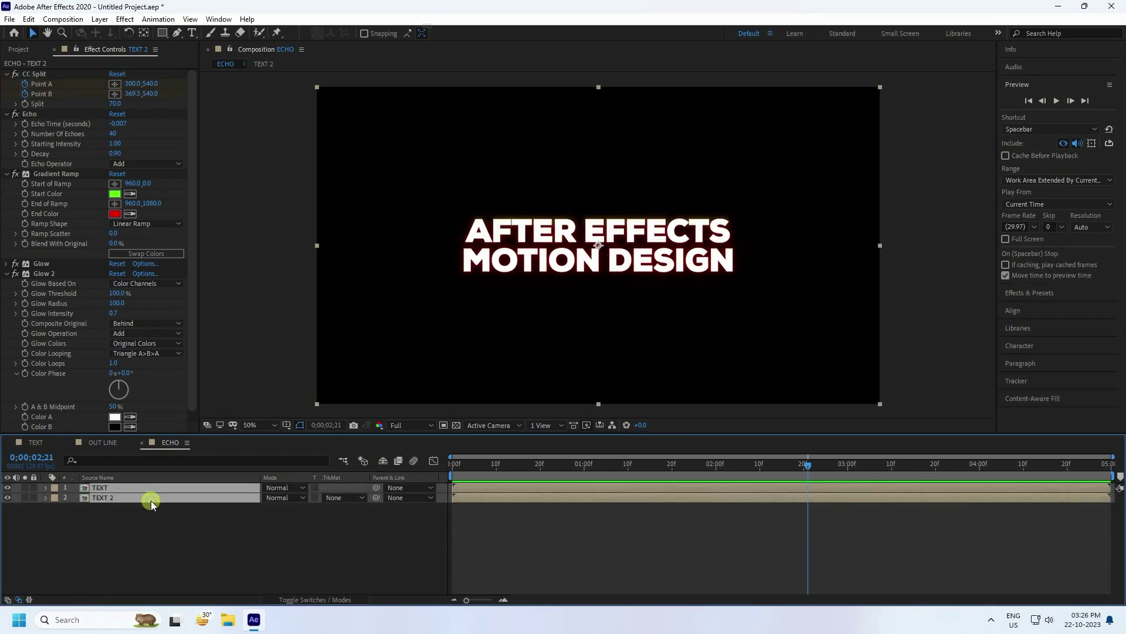
Pre-compose the two text layers into a comp named TYPO.
right_click(150, 501)
click(186, 435)
text(TYPO)
click(571, 386)
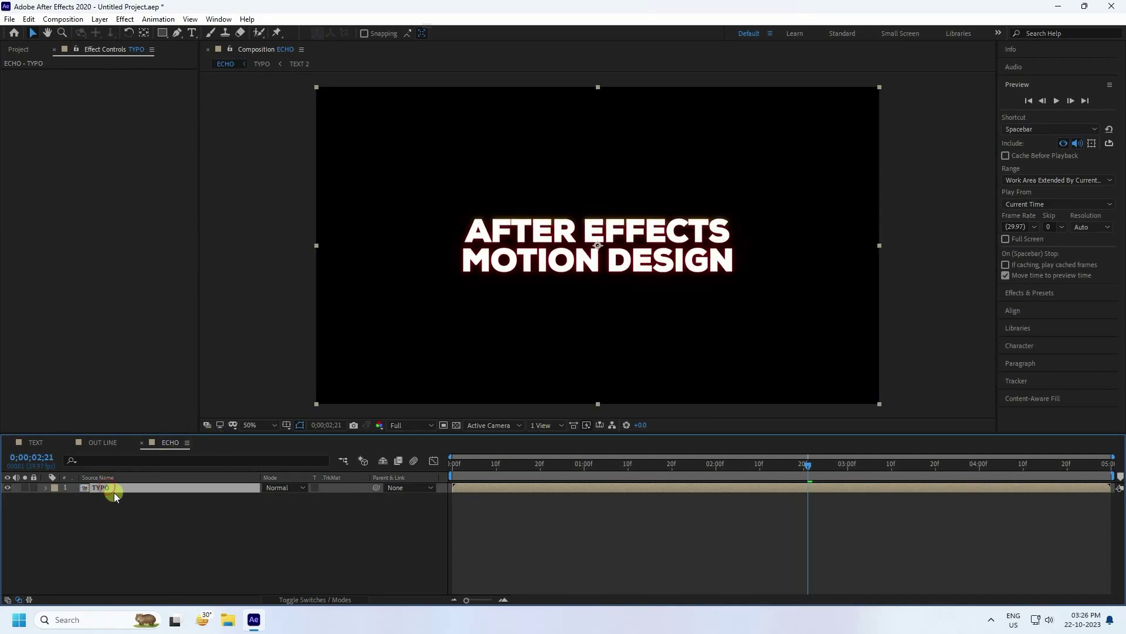
Duplicate TYPO twice, stacking three rows down the frame and shifting them slightly lower.
key(ctrl+d)
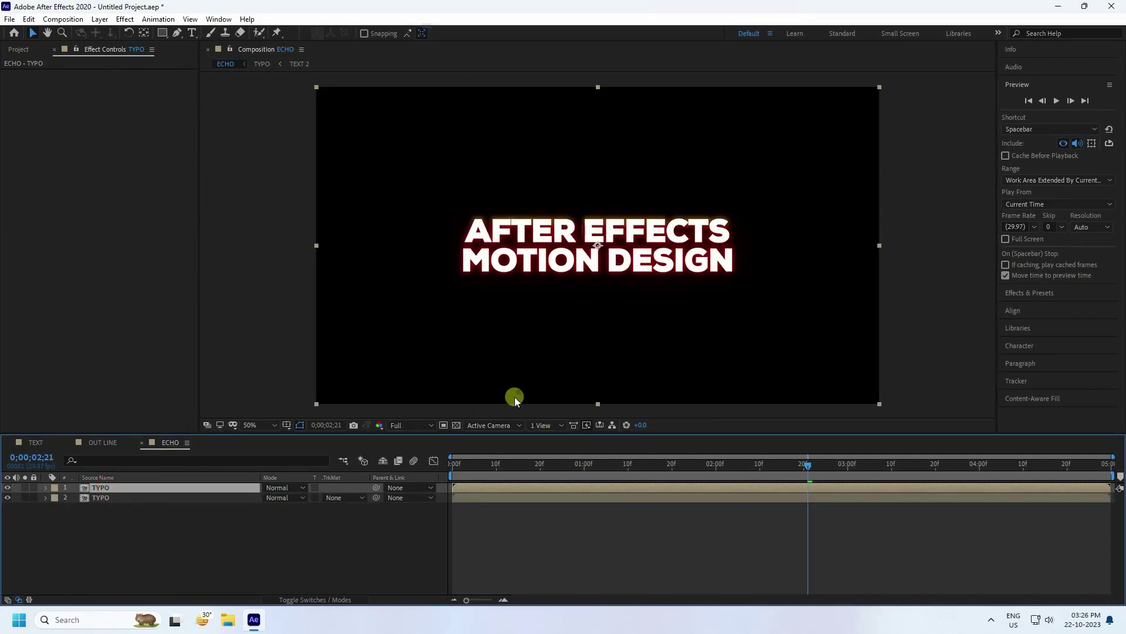
drag(553, 266, 550, 321)
drag(88, 528, 141, 472)
click(112, 525)
click(114, 489)
click(114, 498)
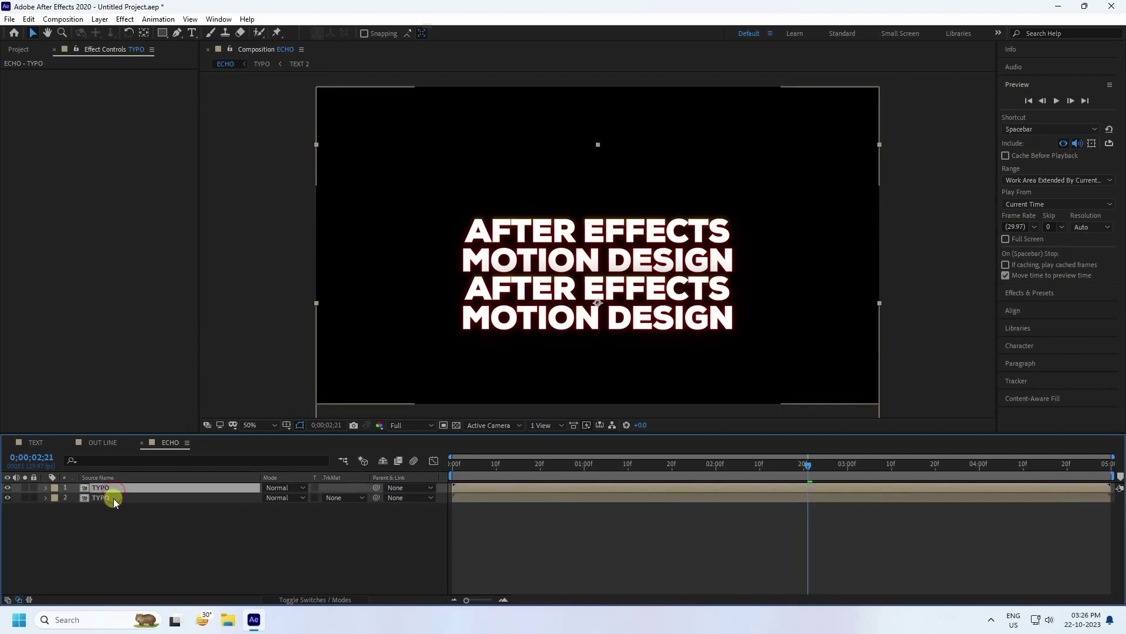
key(ctrl+d)
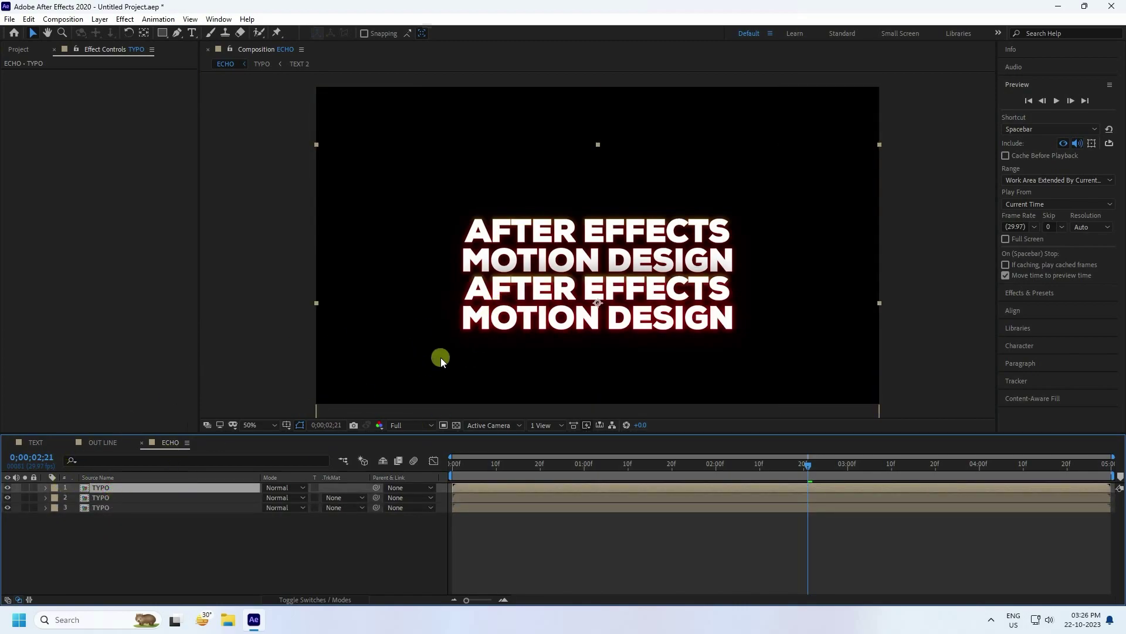
drag(491, 320, 492, 373)
drag(54, 533, 154, 449)
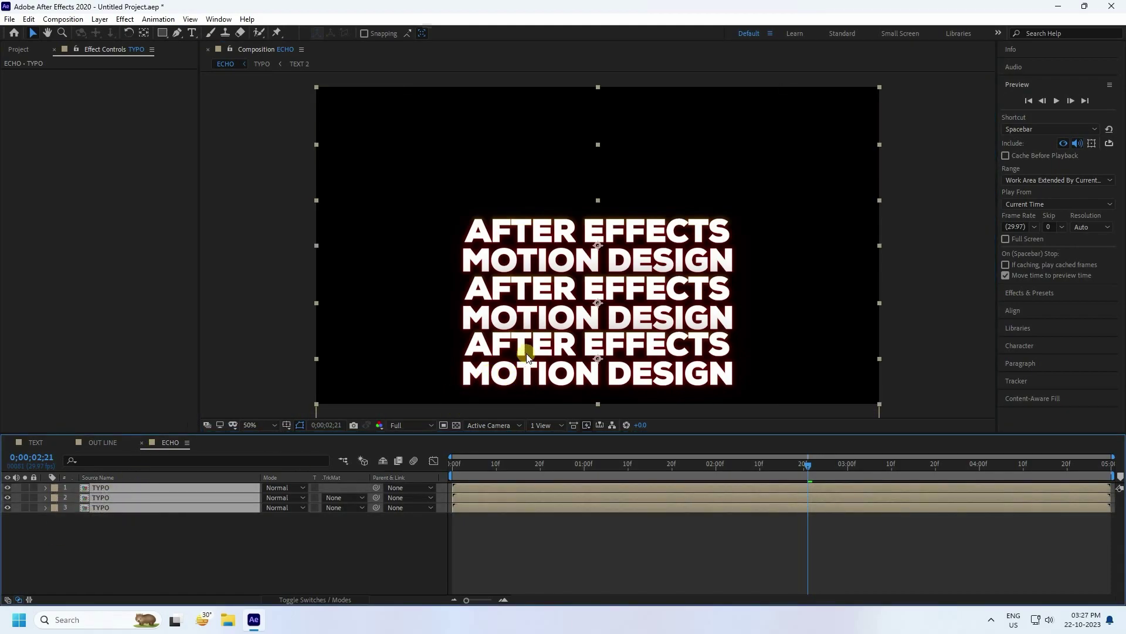
drag(523, 339, 522, 354)
Duplicate the three TYPO rows and place the copies above the originals.
drag(122, 570, 205, 439)
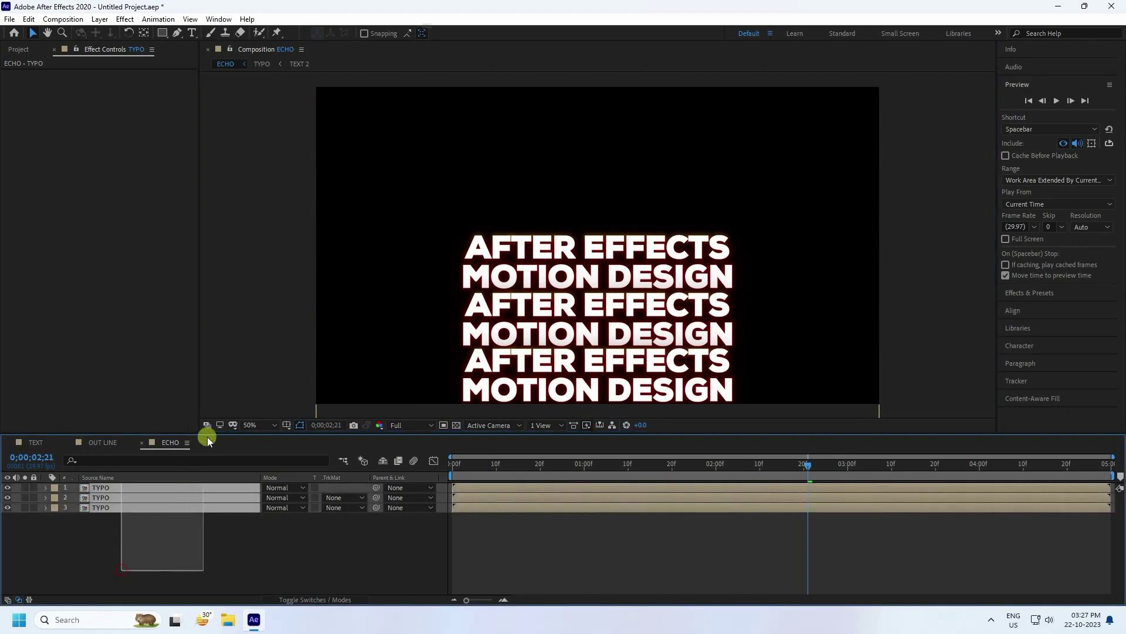
key(ctrl+d)
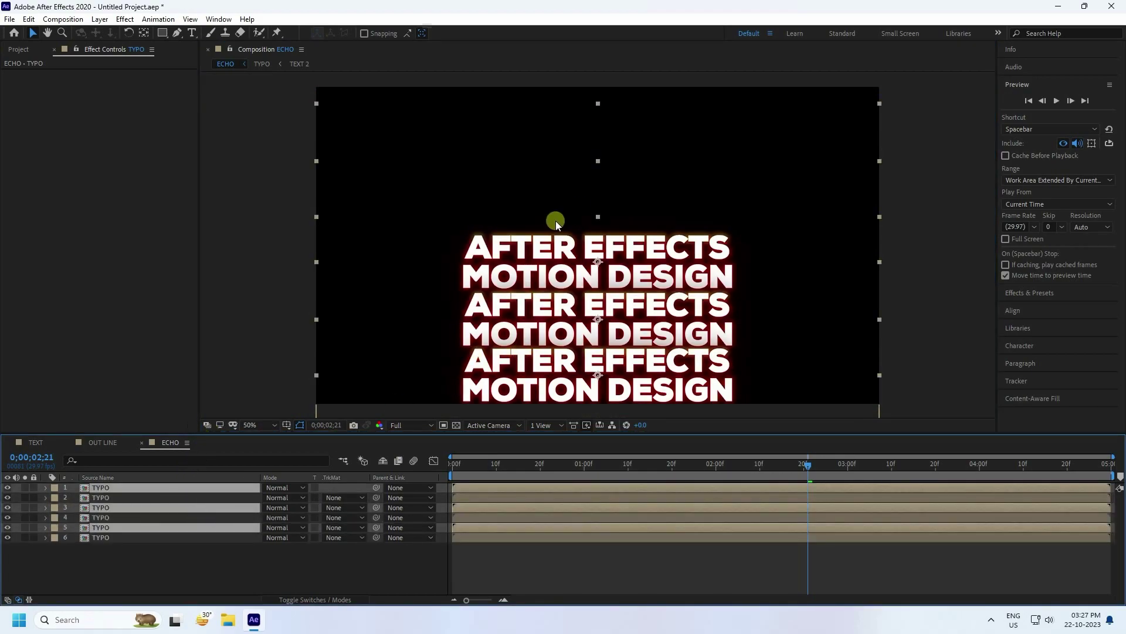
key(comma)
drag(539, 317, 534, 321)
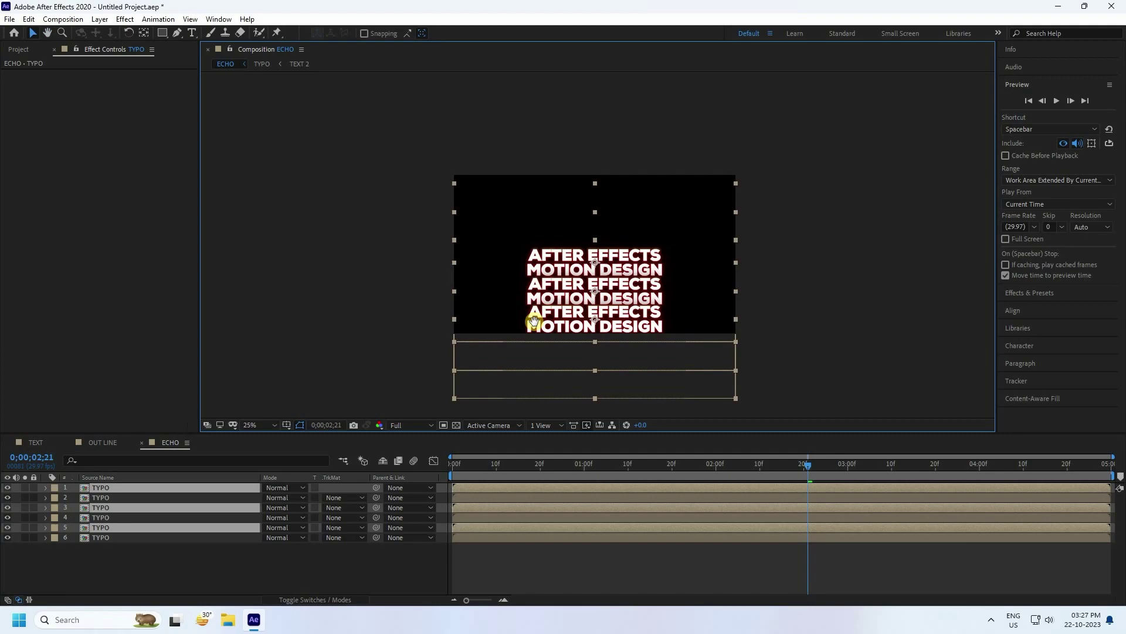
drag(558, 247, 563, 166)
click(574, 241)
key(period)
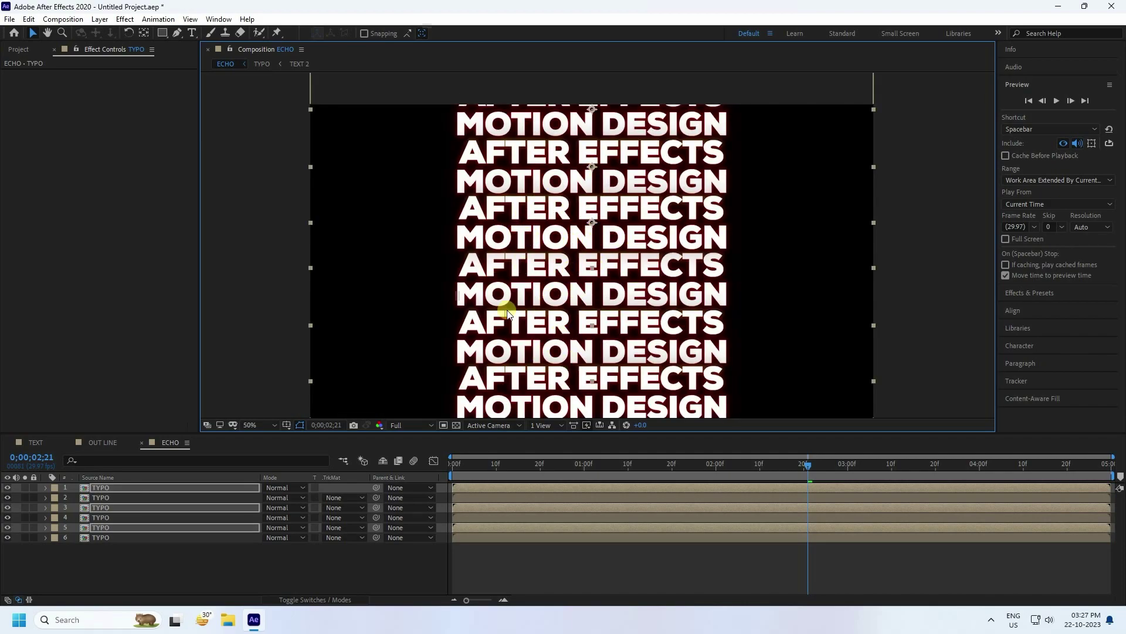
key(comma)
key(comma)
Nudge all six TYPO rows down so they fill the frame vertically.
drag(107, 545, 169, 448)
key(shift+Down)
key(shift+Down)
key(shift+Down)
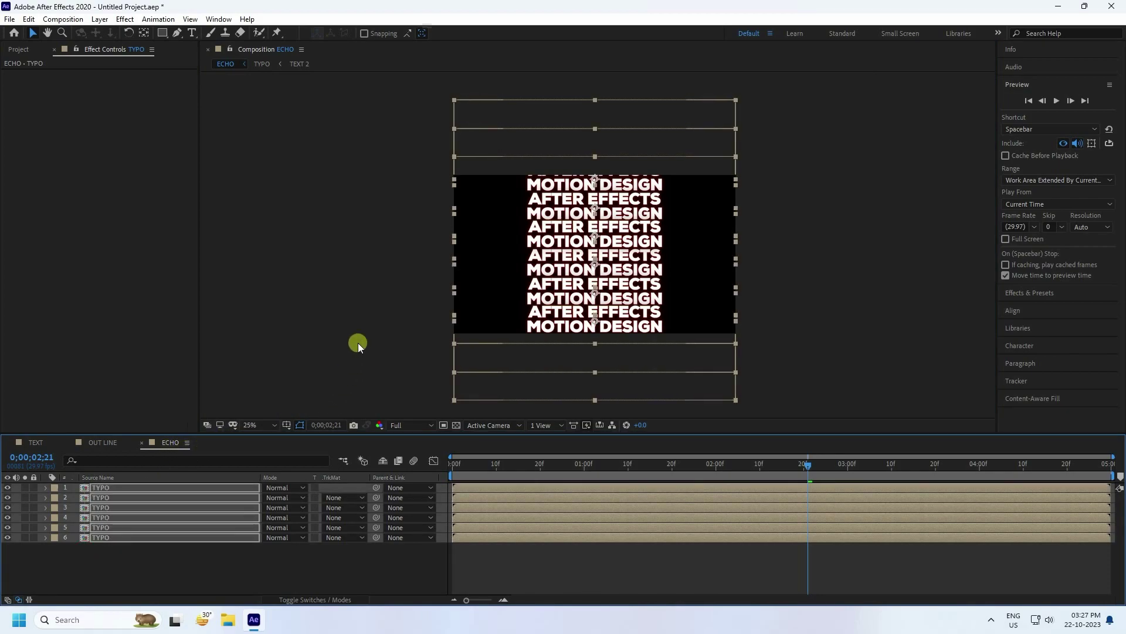
key(shift+Down)
key(shift+Down)
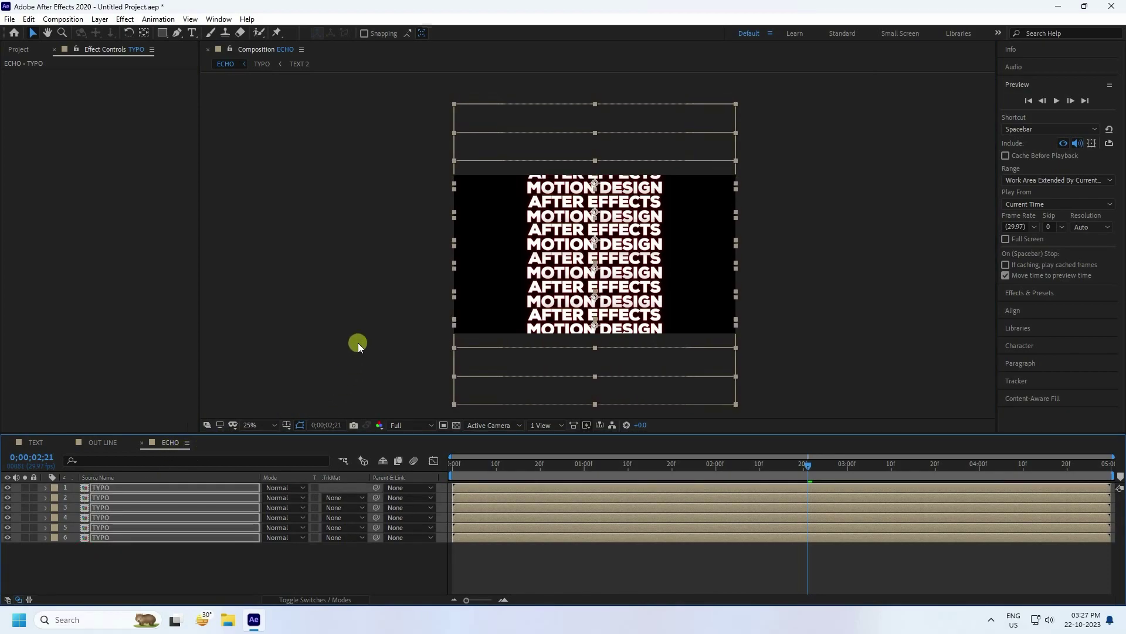
drag(100, 565, 176, 448)
Pre-compose the six TYPO layers into a comp named LINE.
right_click(115, 518)
click(160, 452)
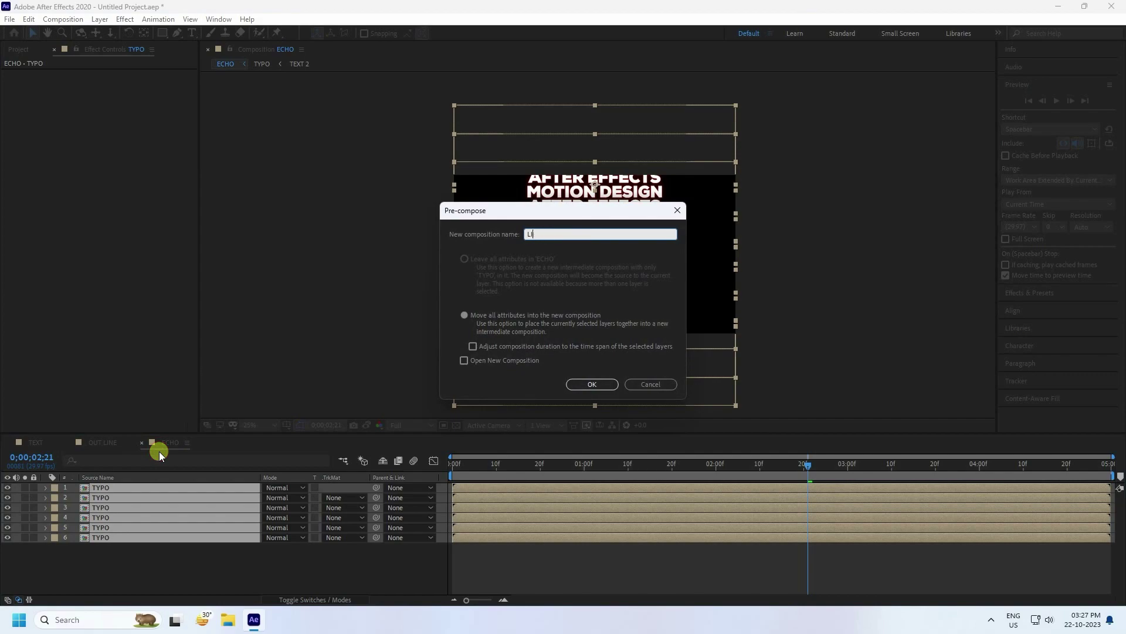
key(Return)
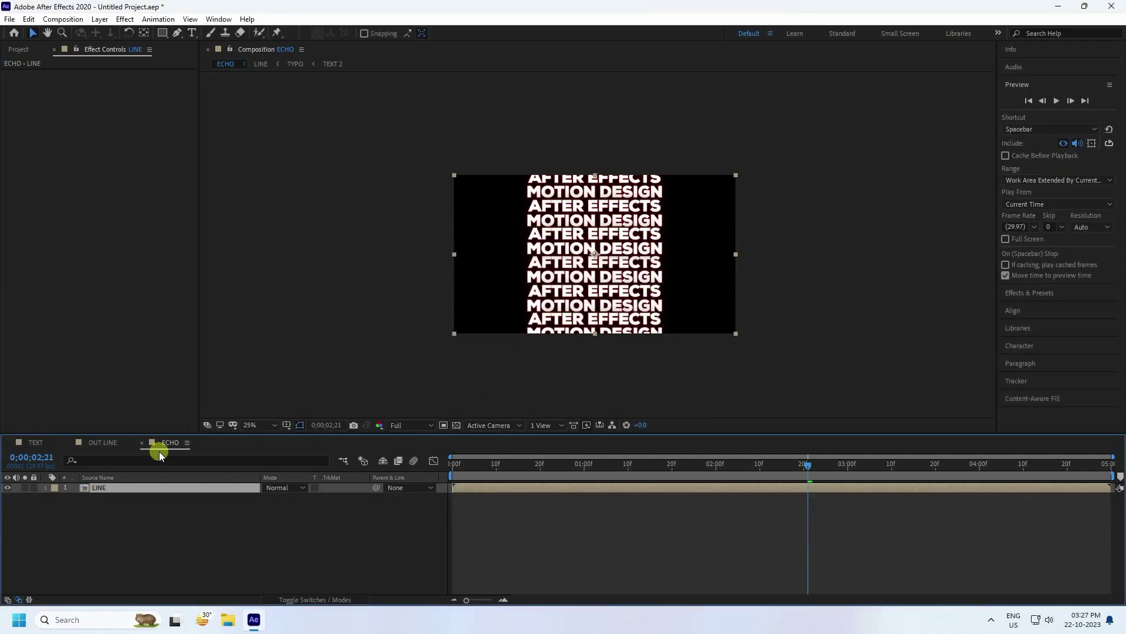
Place LINE on the right half, a duplicate on the left half, and enlarge the viewer.
key(period)
drag(606, 279, 739, 276)
click(206, 528)
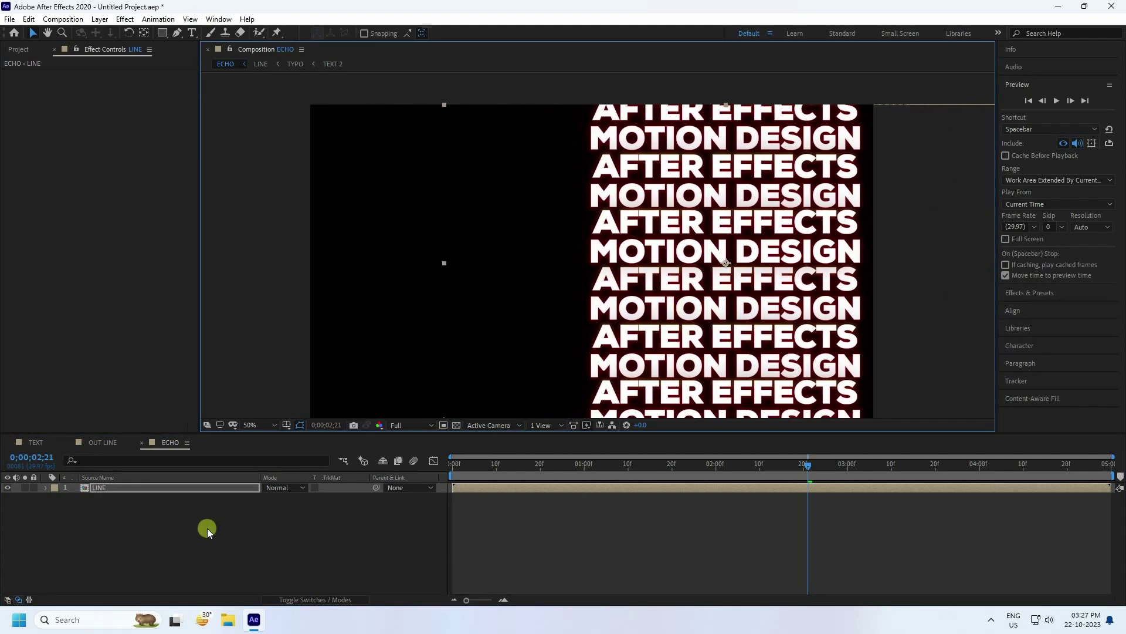
click(103, 489)
key(ctrl+d)
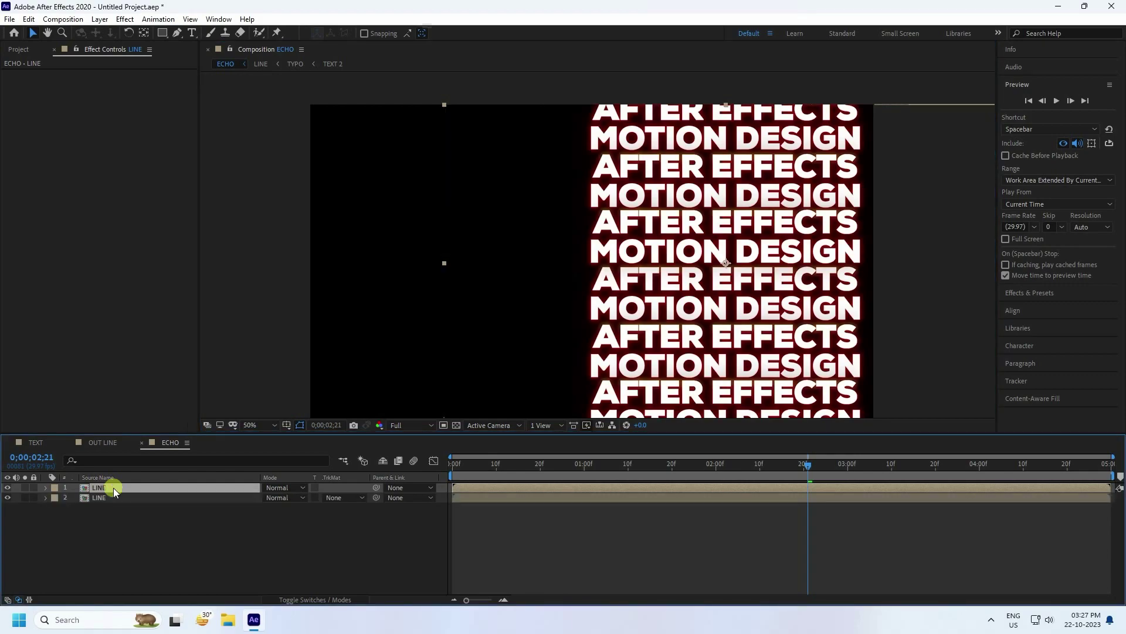
drag(672, 253, 400, 276)
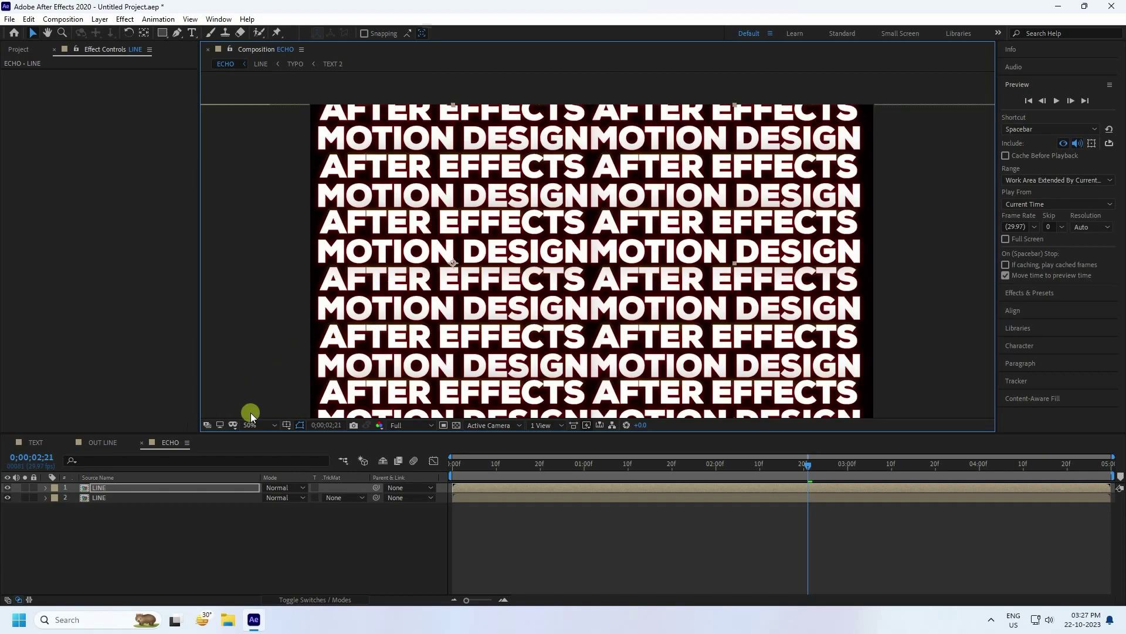
drag(258, 435, 241, 499)
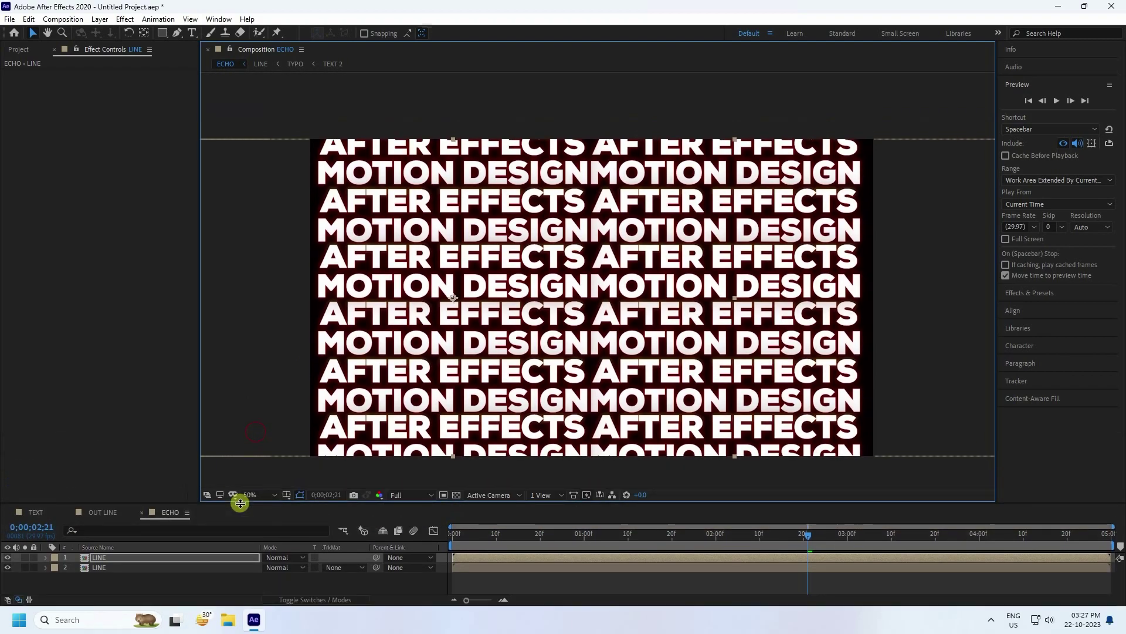
Fit the composition to the viewer and preview the tiled pattern from 0;00;03;00.
click(254, 496)
click(275, 298)
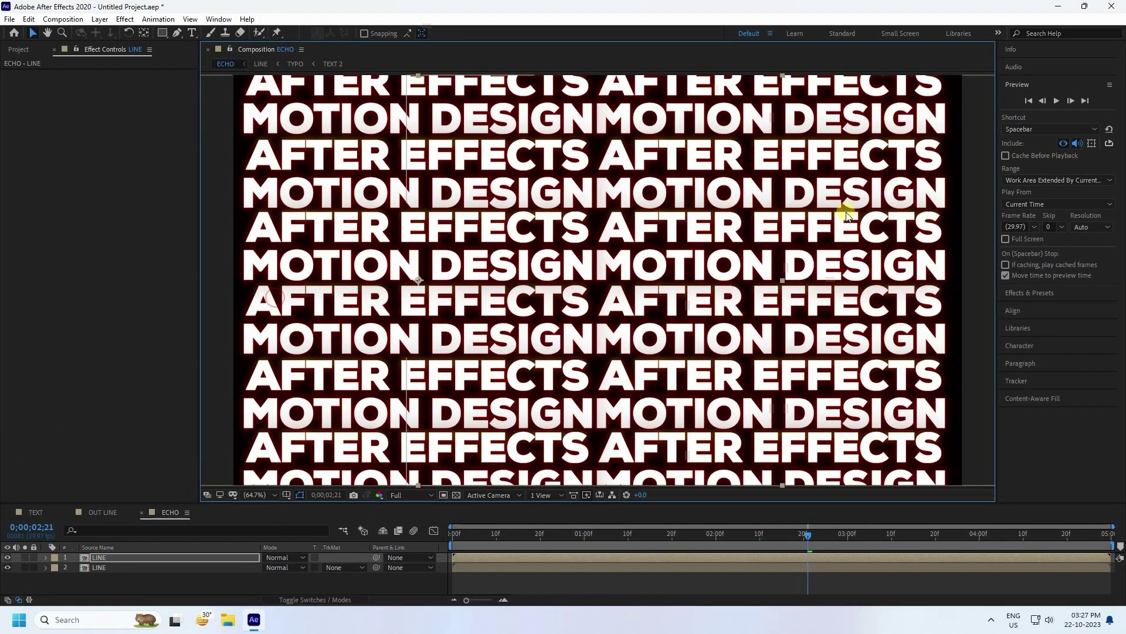
click(1051, 102)
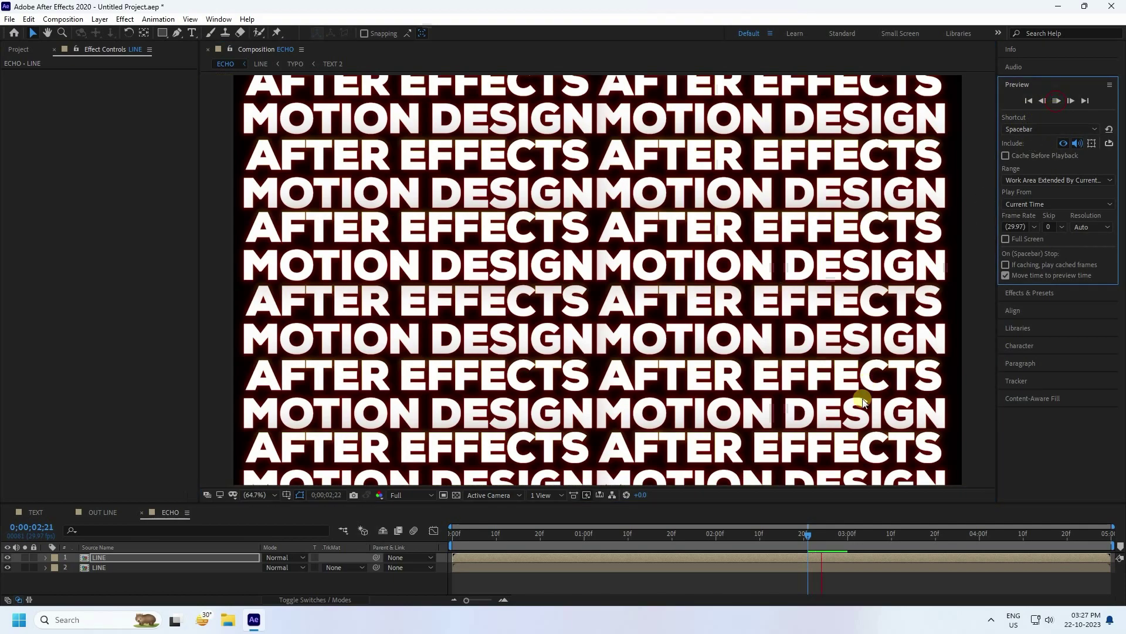
click(1059, 102)
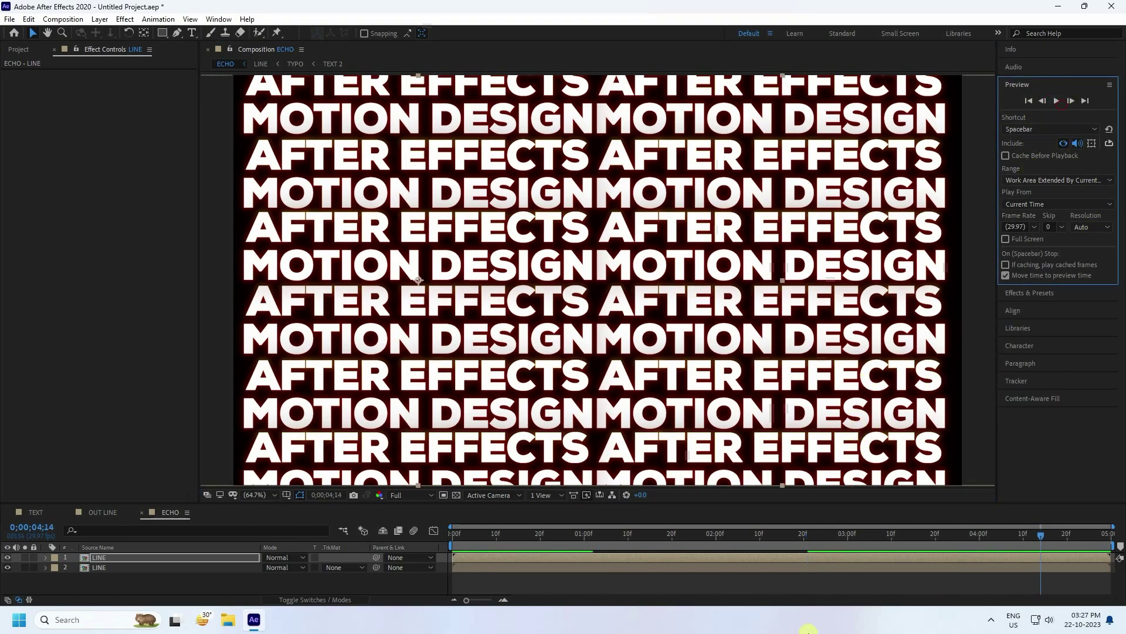
click(849, 532)
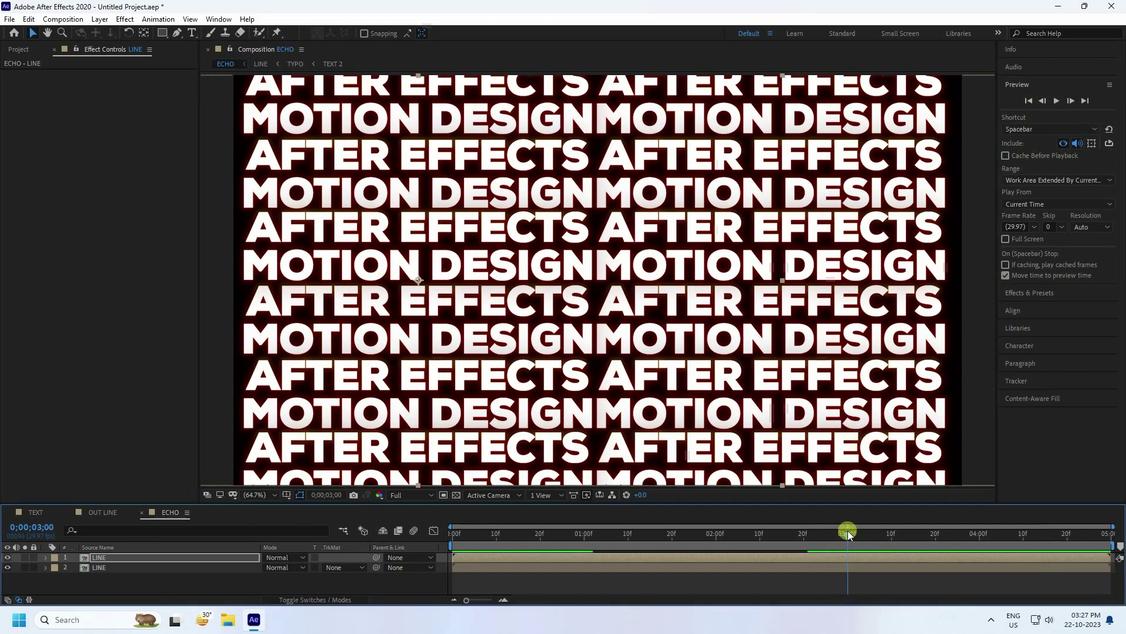
click(1057, 101)
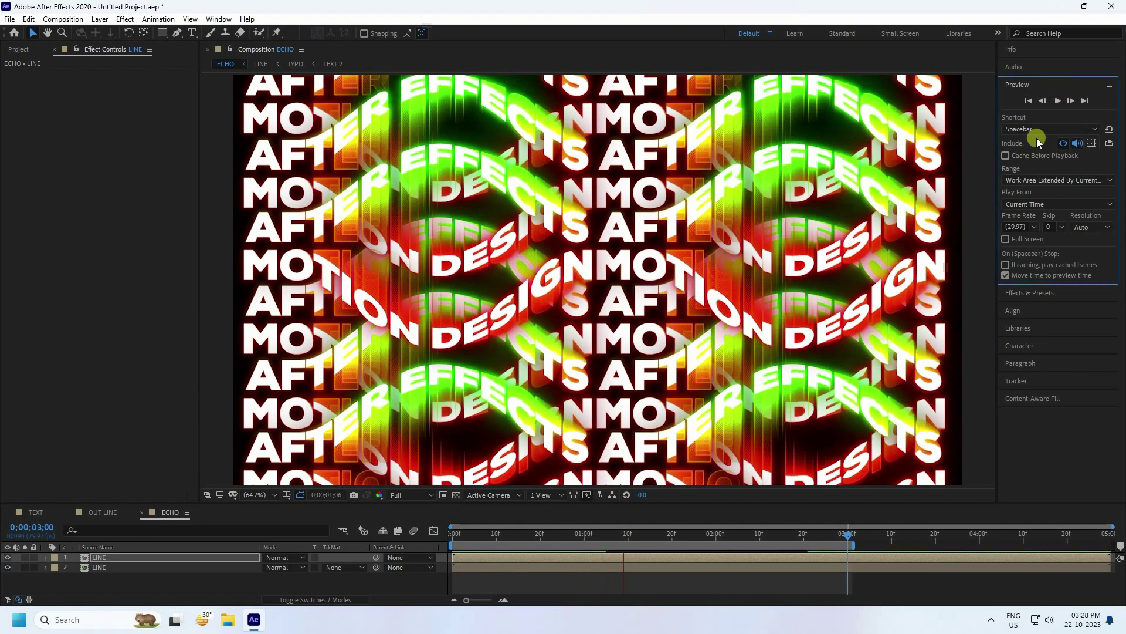